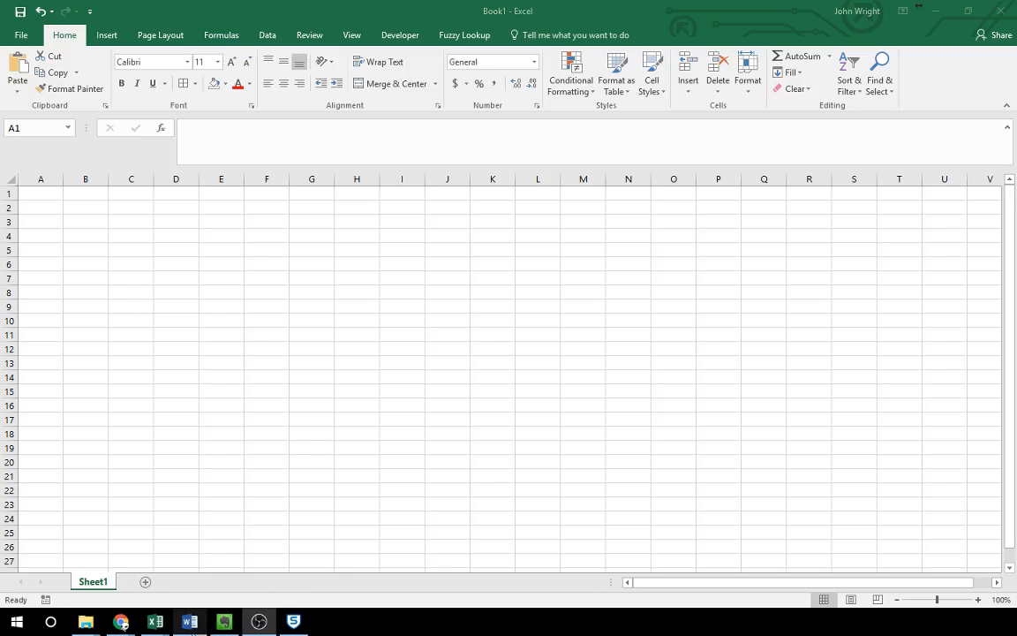
- Switch to the blank document in Word and check that the ruler display is turned on
mouse_move(193, 625)
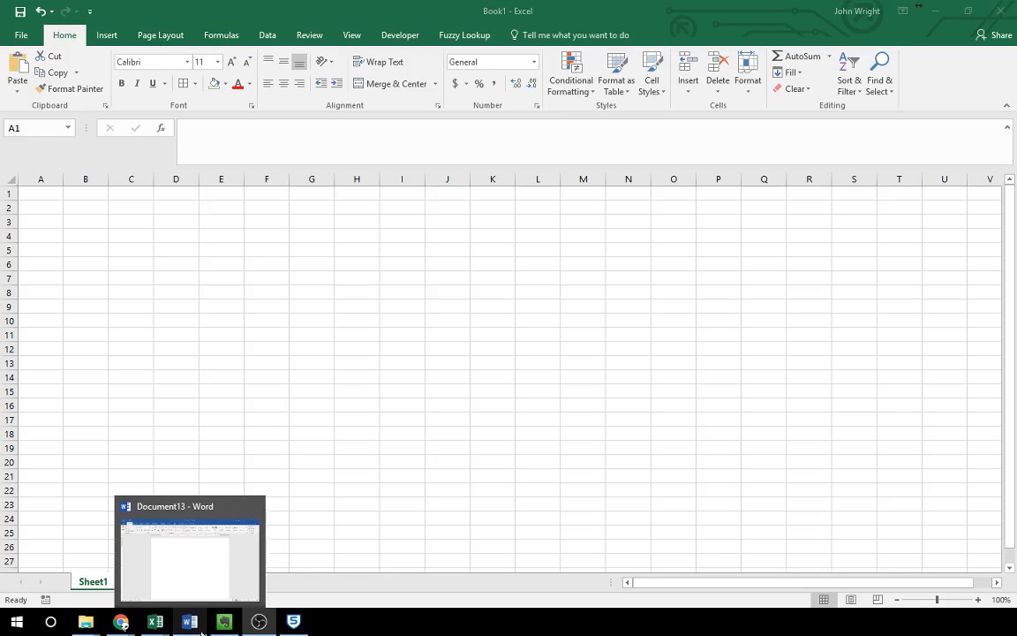
left_click(200, 626)
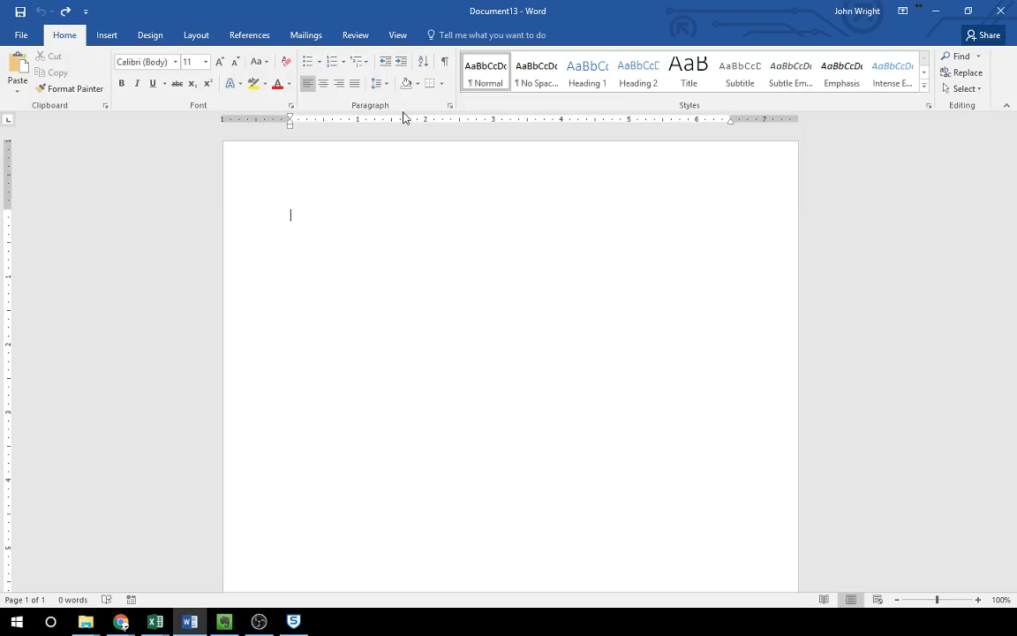
left_click(399, 37)
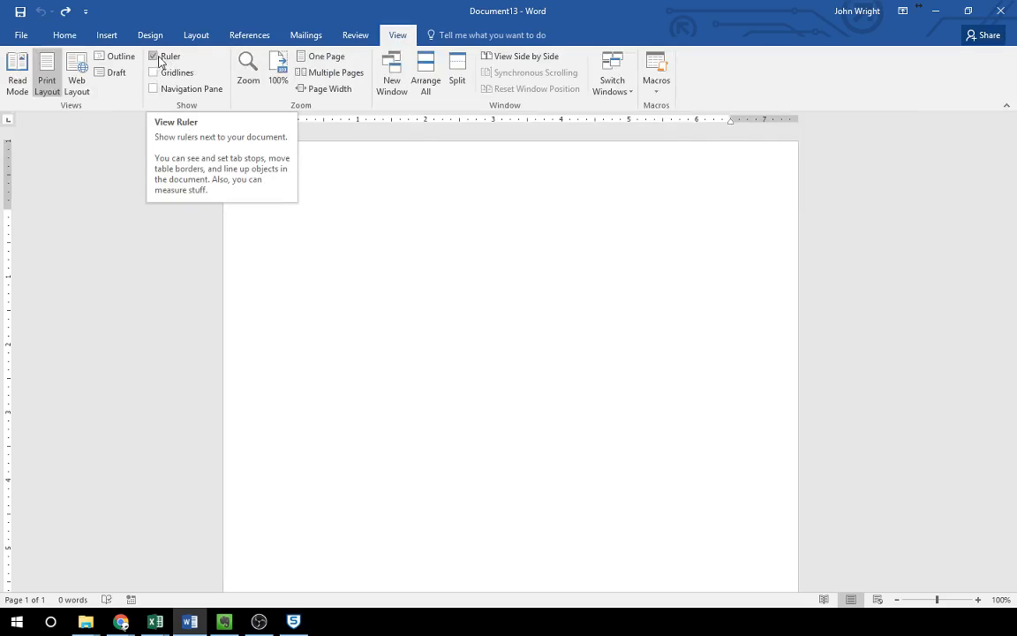
left_click(60, 36)
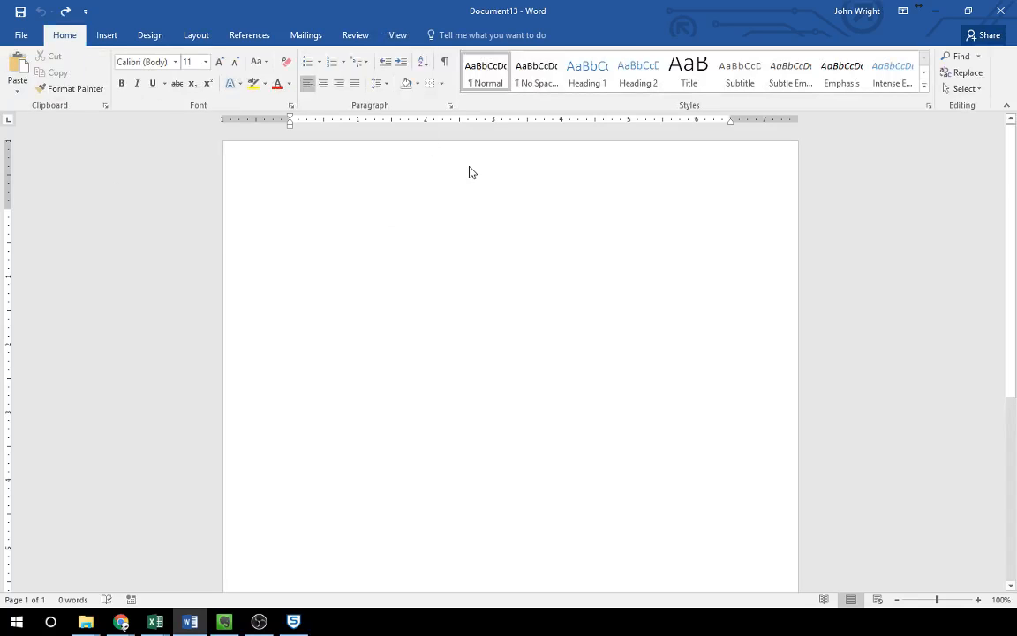
- Clear all existing tab stops and set a right-aligned tab stop at 6.5" with the dotted leader
double_click(450, 123)
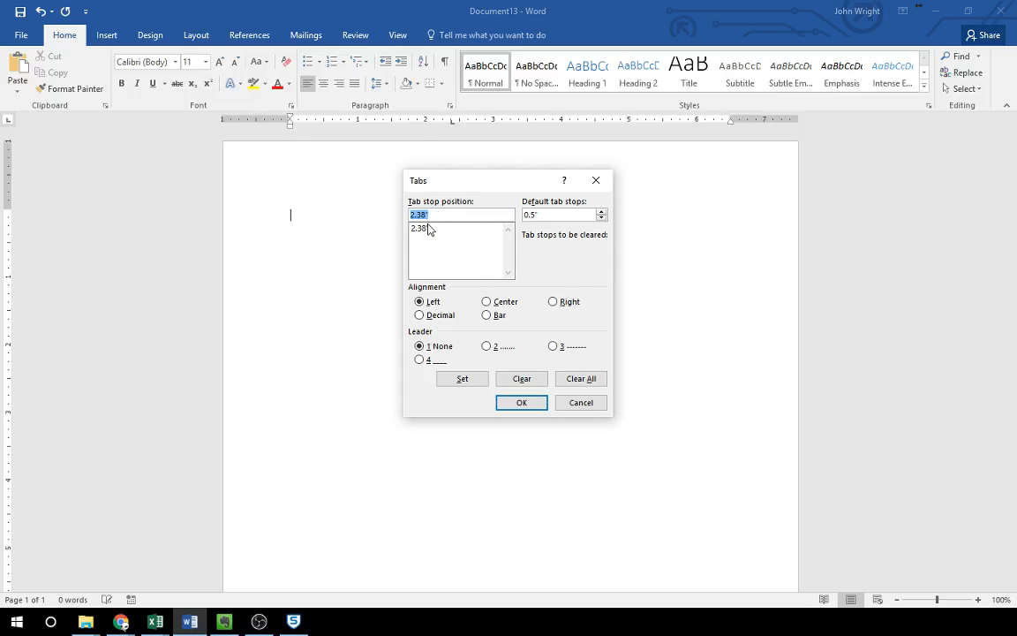
left_click(572, 379)
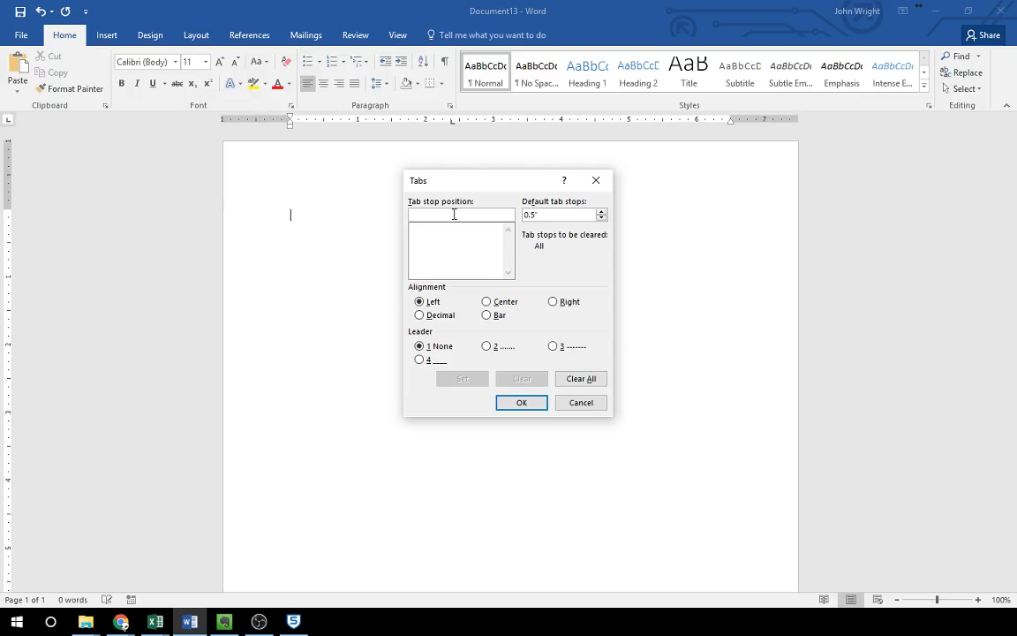
type("6.5")
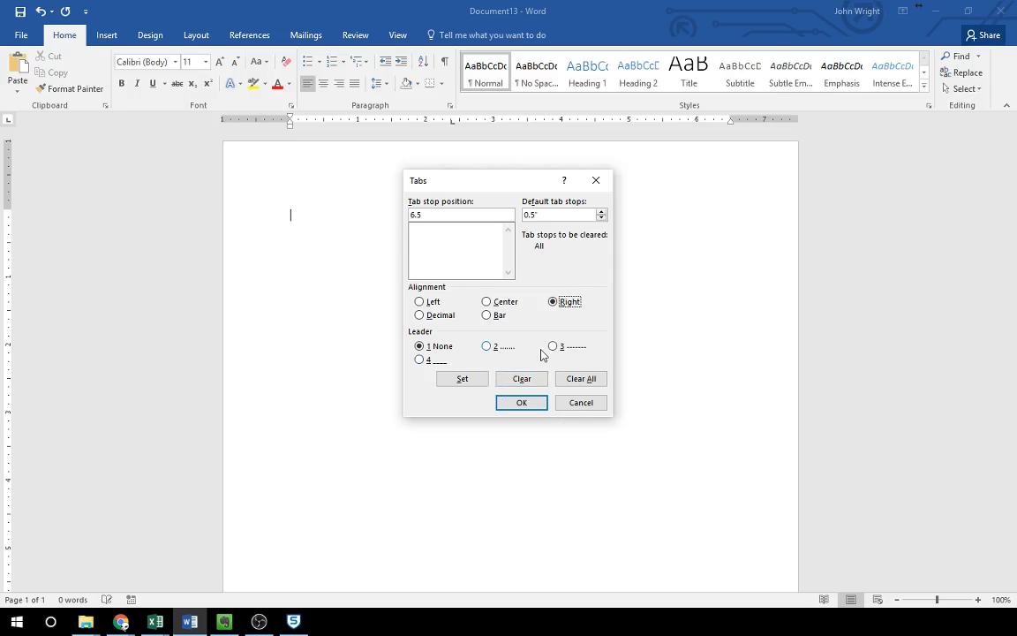
left_click(486, 348)
left_click(470, 381)
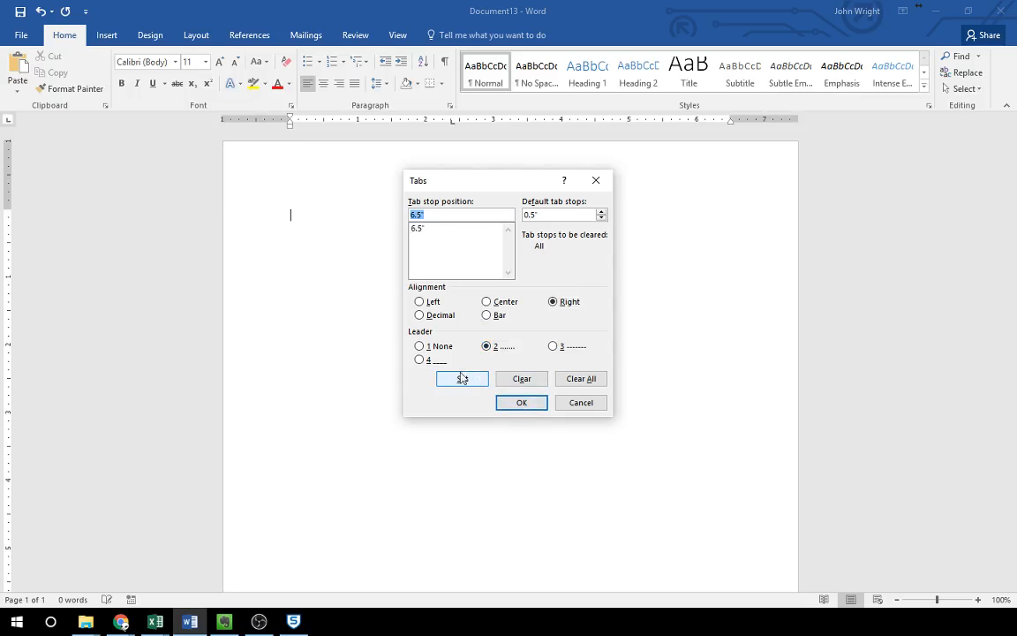
left_click(521, 403)
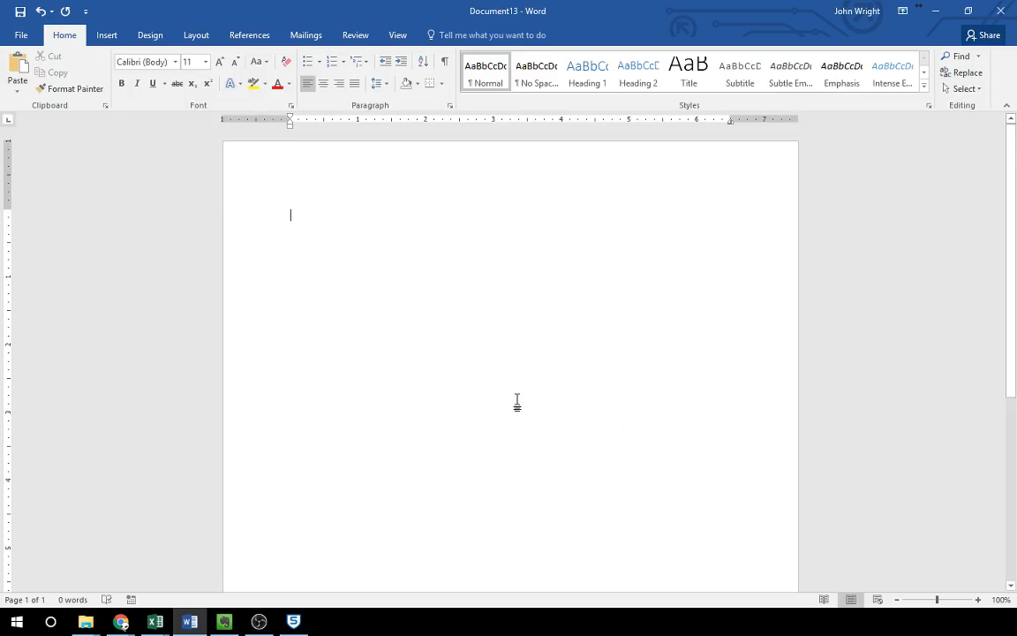
- Enter the contents line "Chapter 1" with "Page 10" at the right tab stop, and begin a new line
type("Chapte")
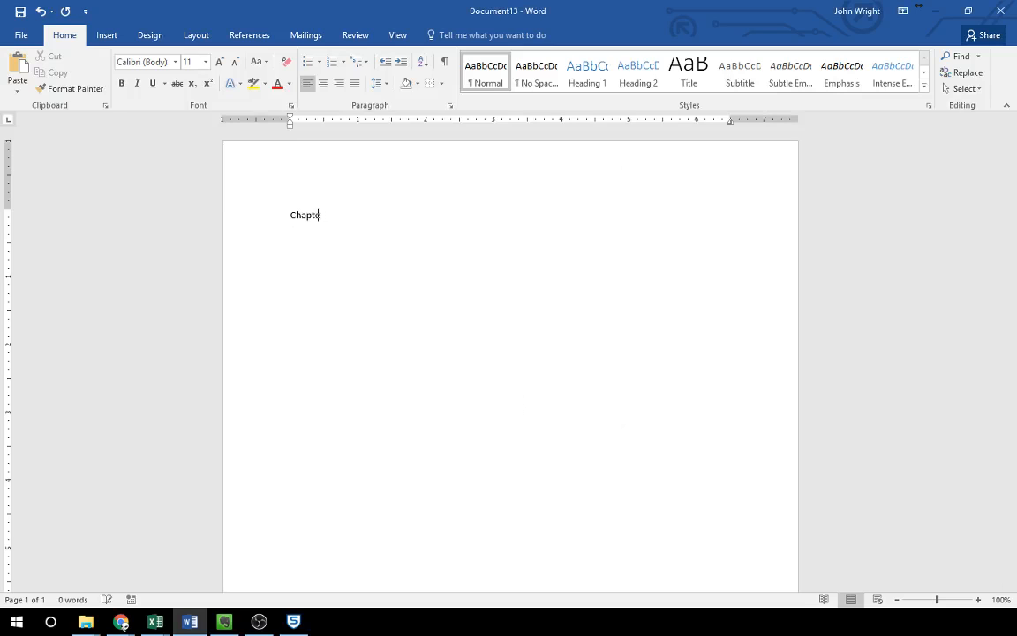
type("r 1")
key("Tab")
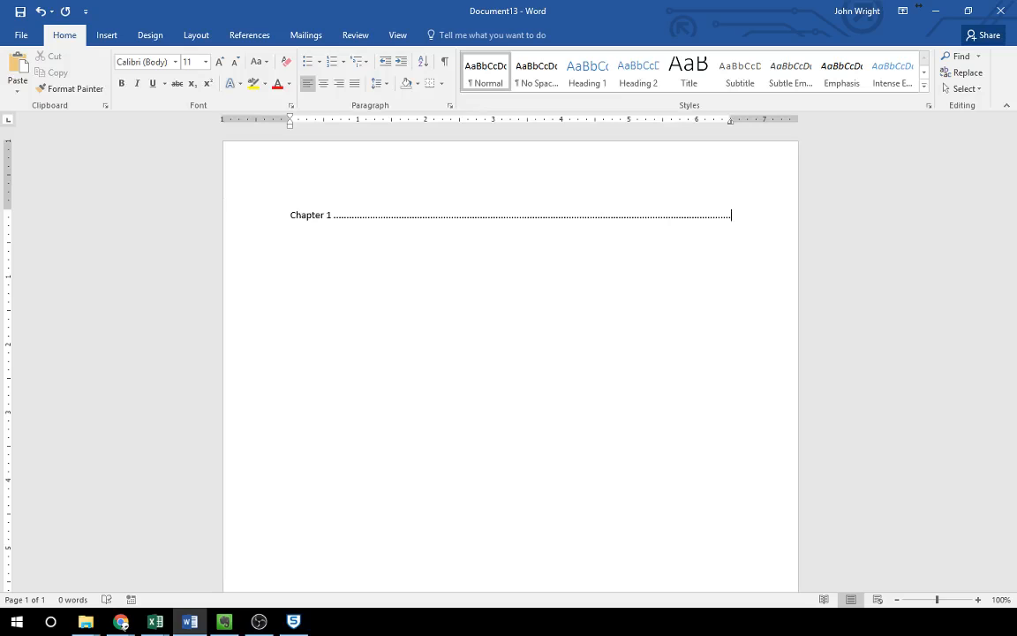
type("Page 10 ")
- Enter the second contents line "Chapter 2" with "Page 27" at the right tab stop
type("Capter")
key("BackSpace")
key("BackSpace")
key("BackSpace")
key("BackSpace")
key("BackSpace")
type("hapter 2")
key("Tab")
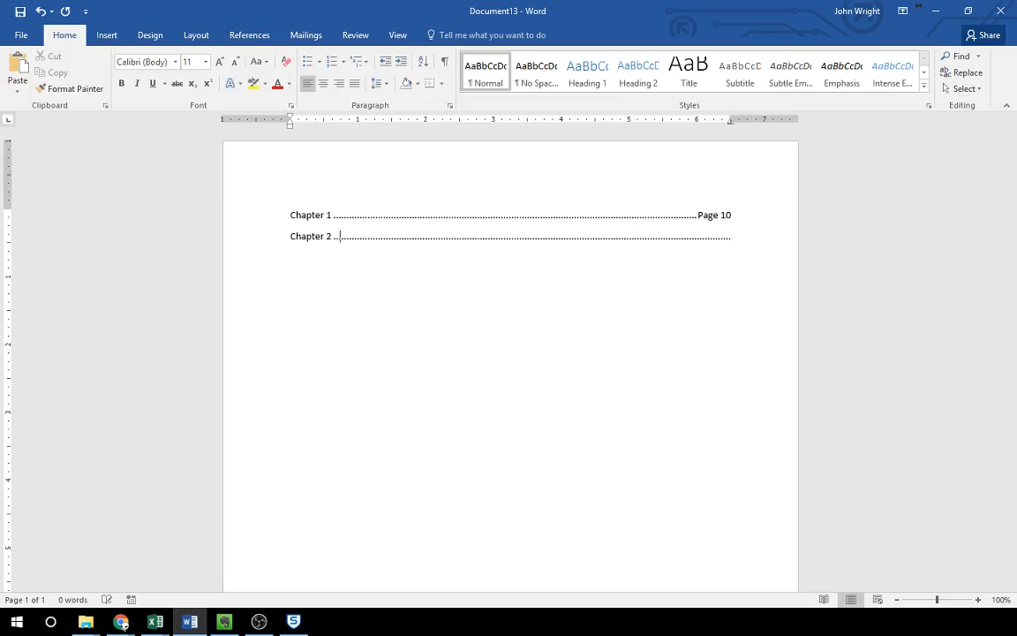
type("Page 27")
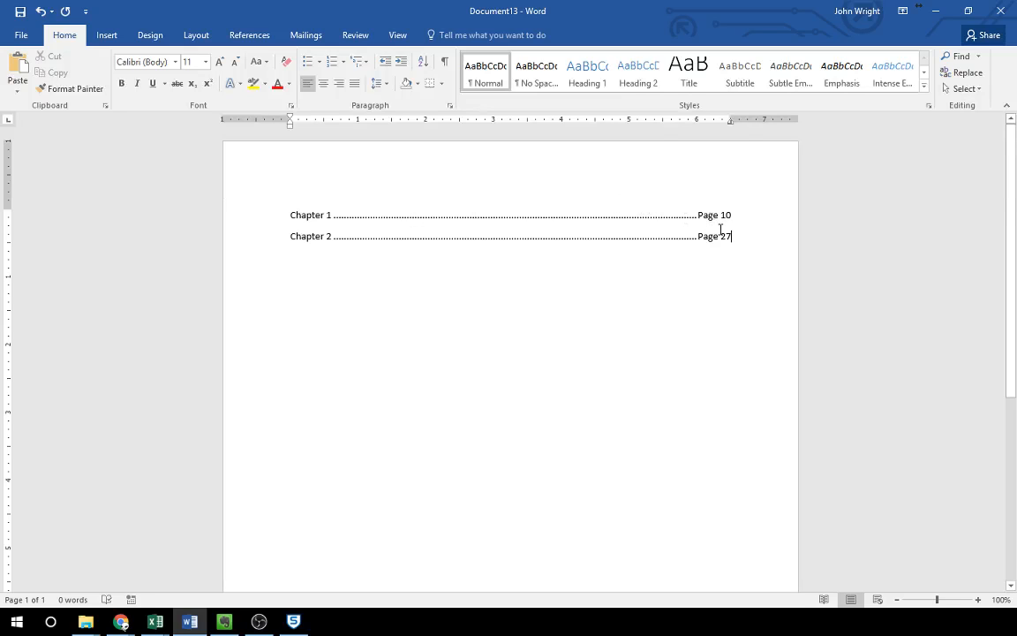
- Retype 27 as the page number of the Chapter 2 line and select the text "Page 27"
left_click(721, 293)
key("BackSpace")
key("BackSpace")
type("27")
left_click_drag(696, 236, 733, 237)
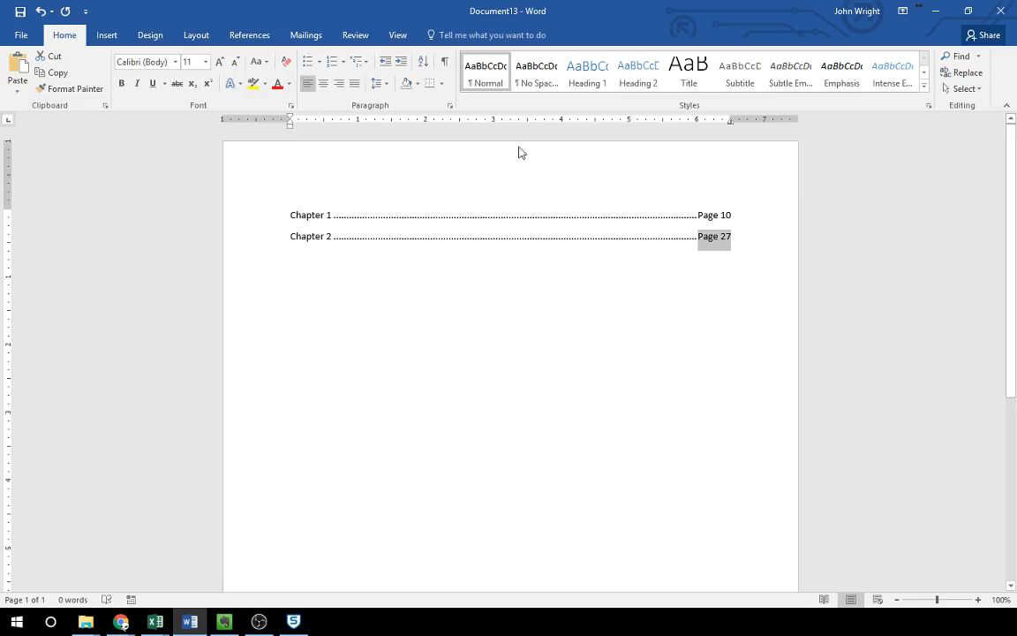
- Open the page header for editing and examine the settings of its preset center and right tab stops
double_click(474, 172)
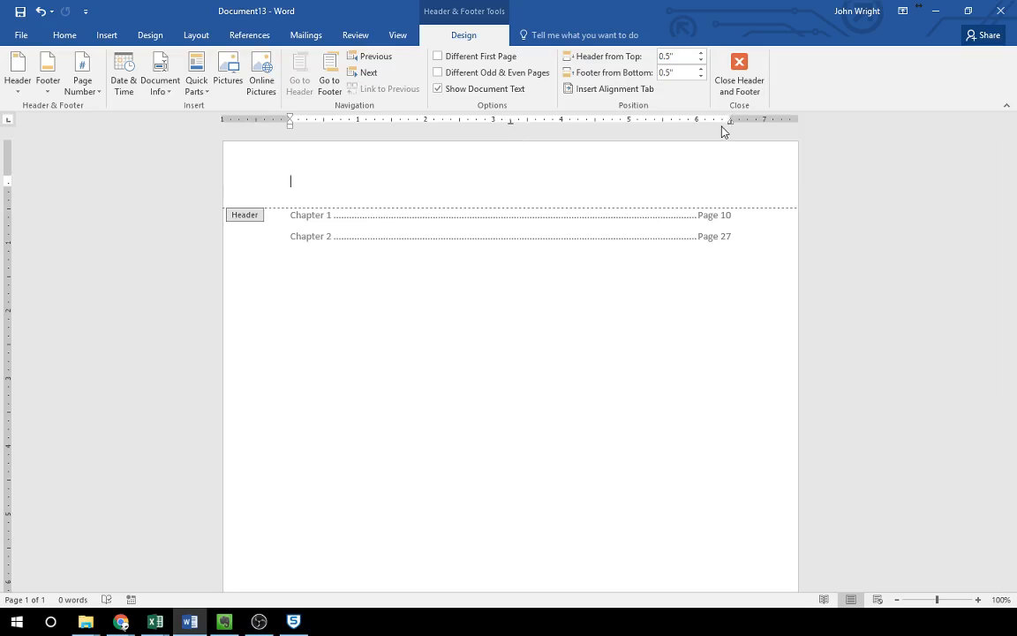
double_click(510, 123)
left_click(422, 229)
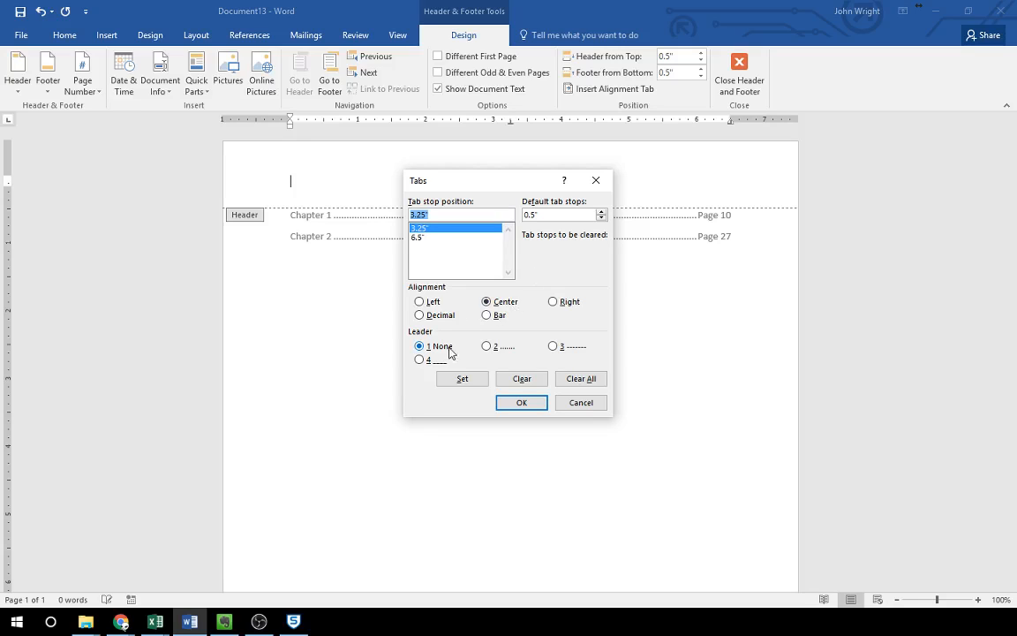
left_click(420, 237)
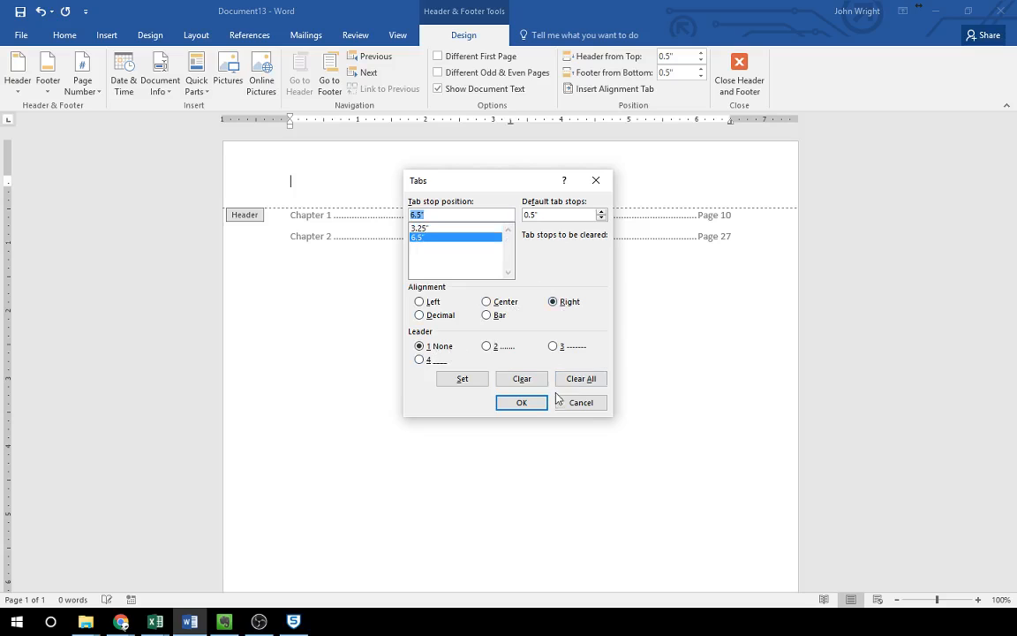
left_click(521, 406)
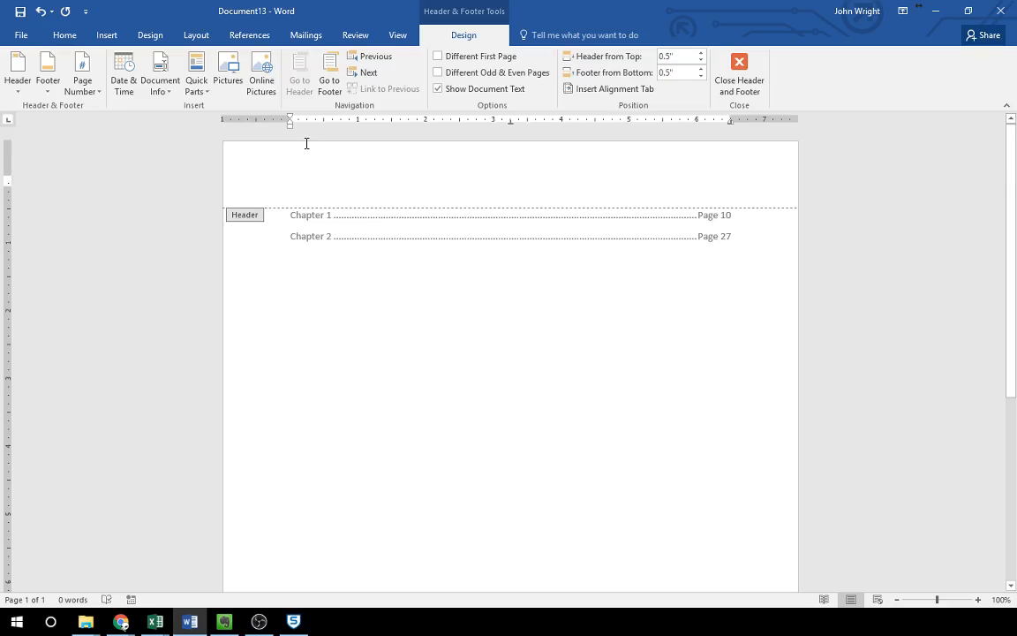
- Fill the header with "Mickey Mouse", a centered "An Entertainment Culture" and a right-aligned "Management 201", and return to the body text
type("Mickey Mou")
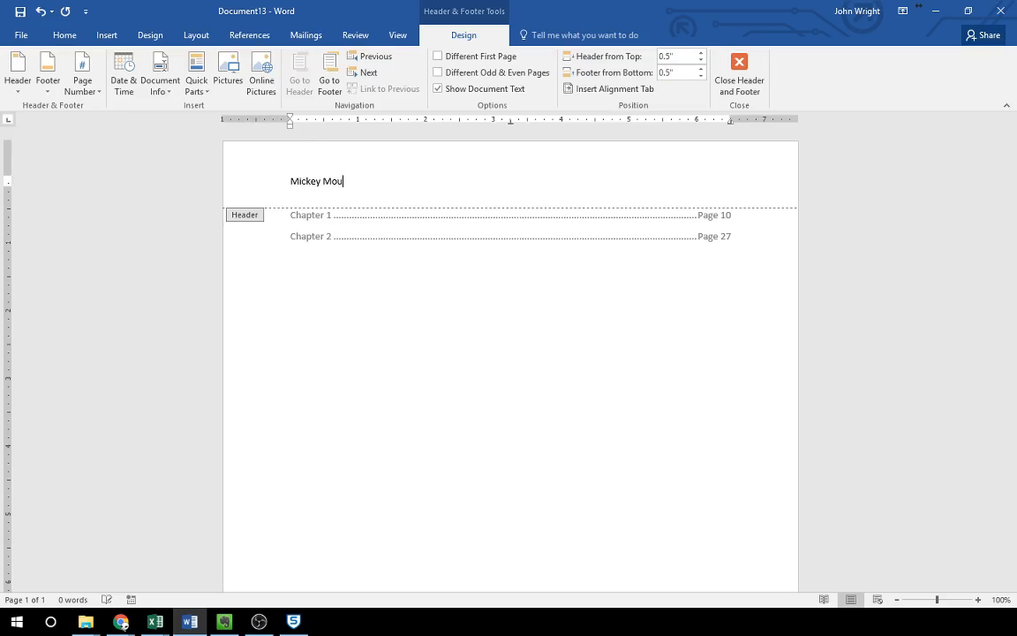
type("se An Entertainment ")
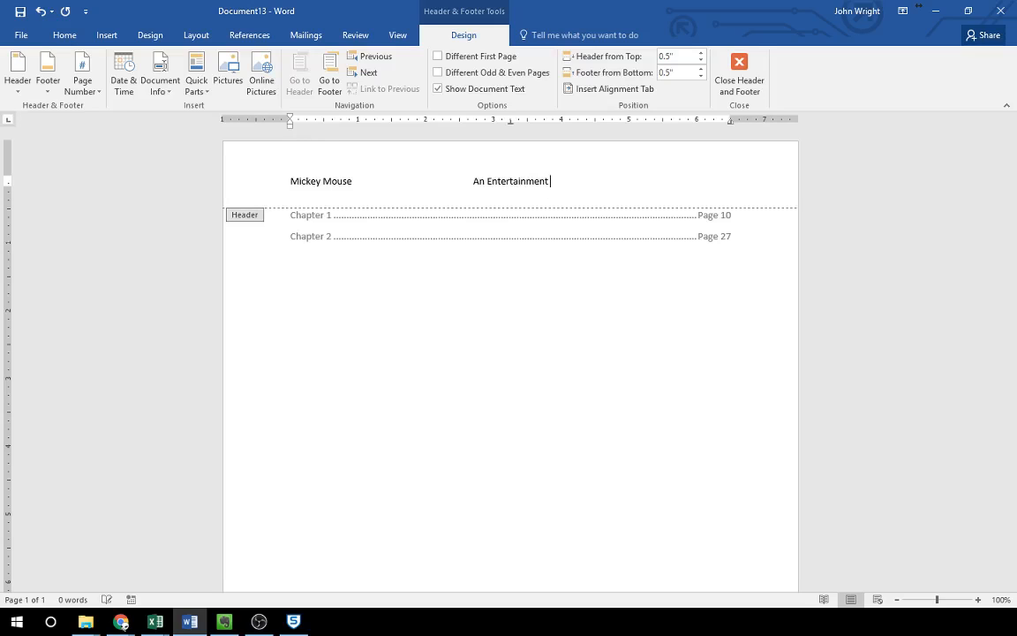
type("Culture")
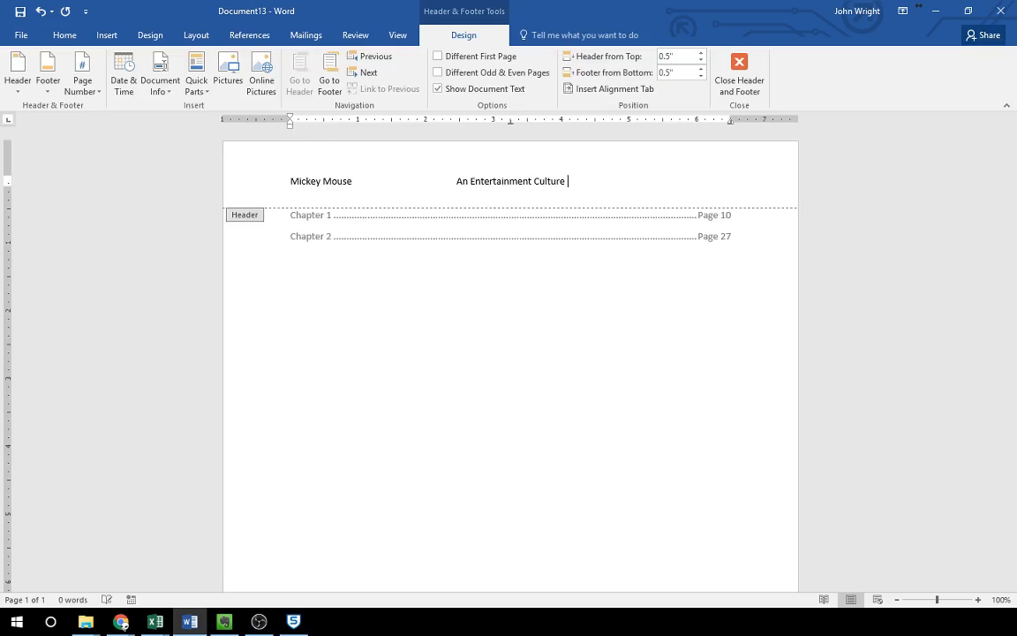
type("Management 201")
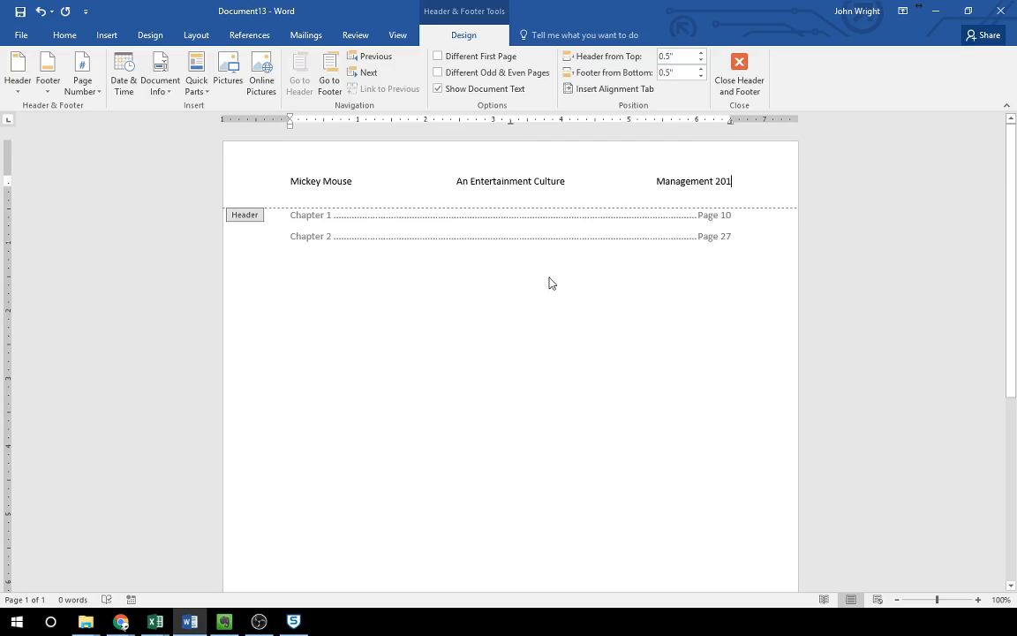
double_click(527, 269)
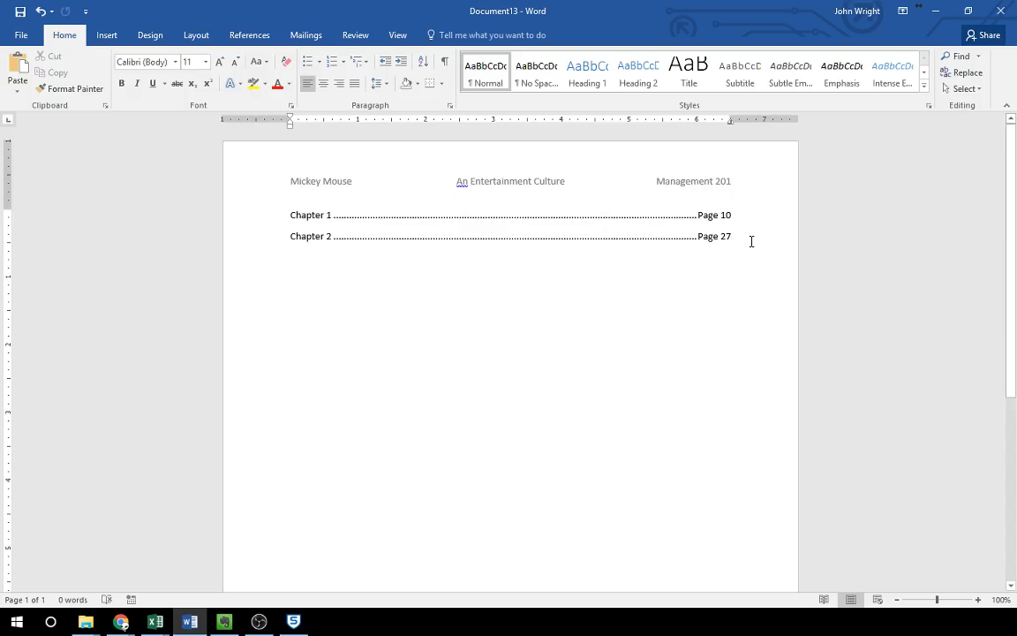
- Add blank space below the Chapter 2 line and insert an embedded Excel spreadsheet there
key("Return")
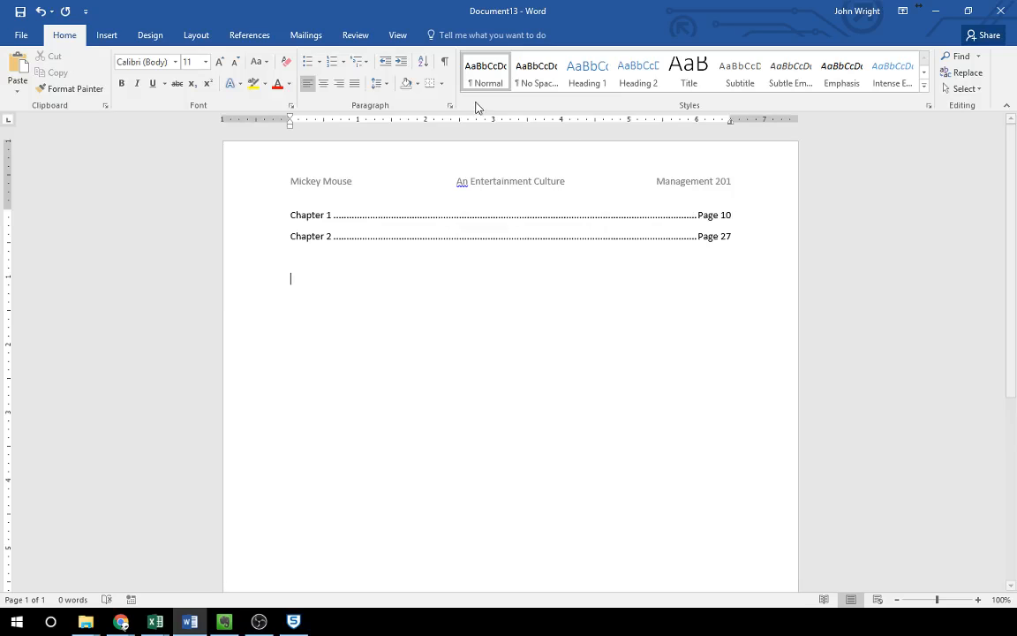
left_click(110, 36)
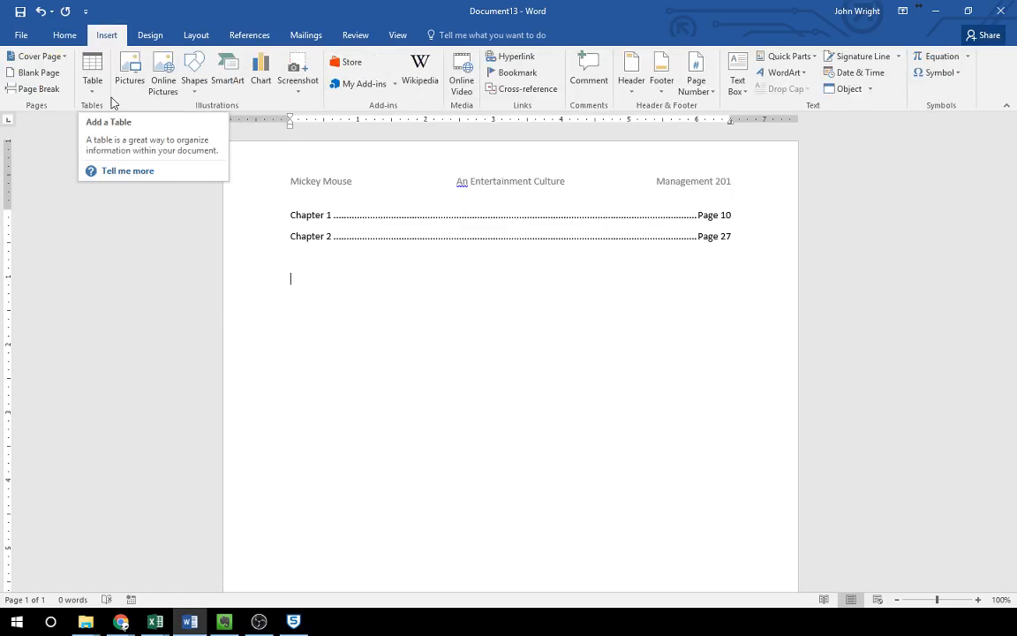
left_click(98, 89)
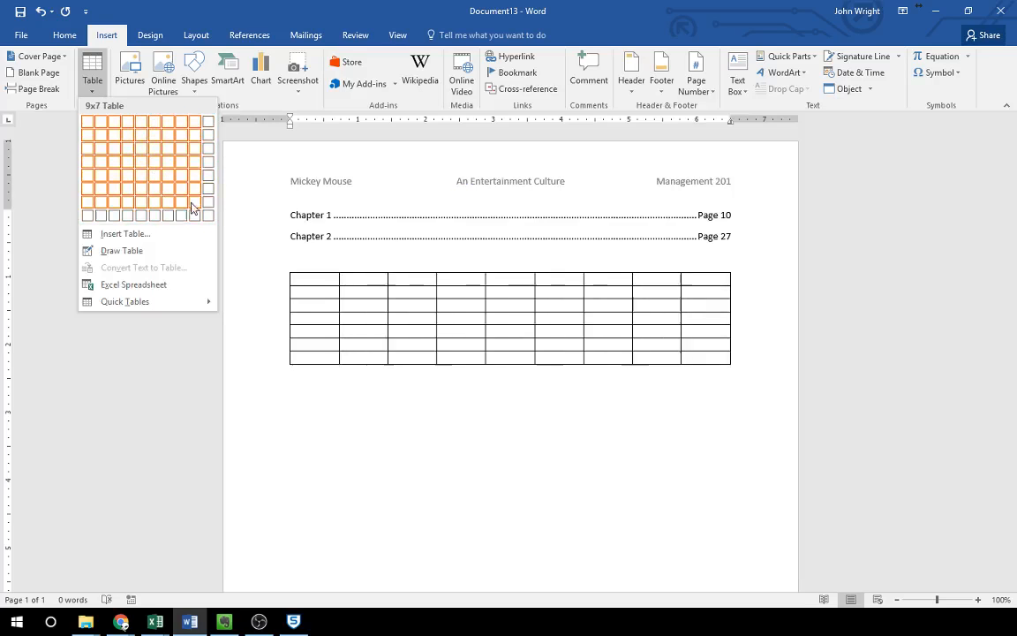
left_click(140, 286)
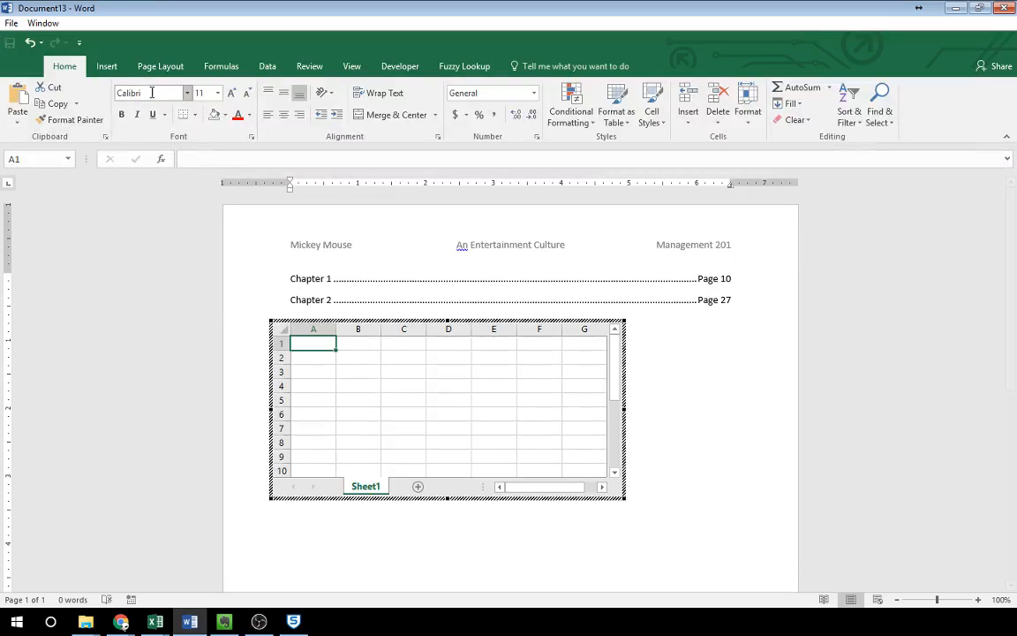
left_click(89, 67)
left_click(123, 113)
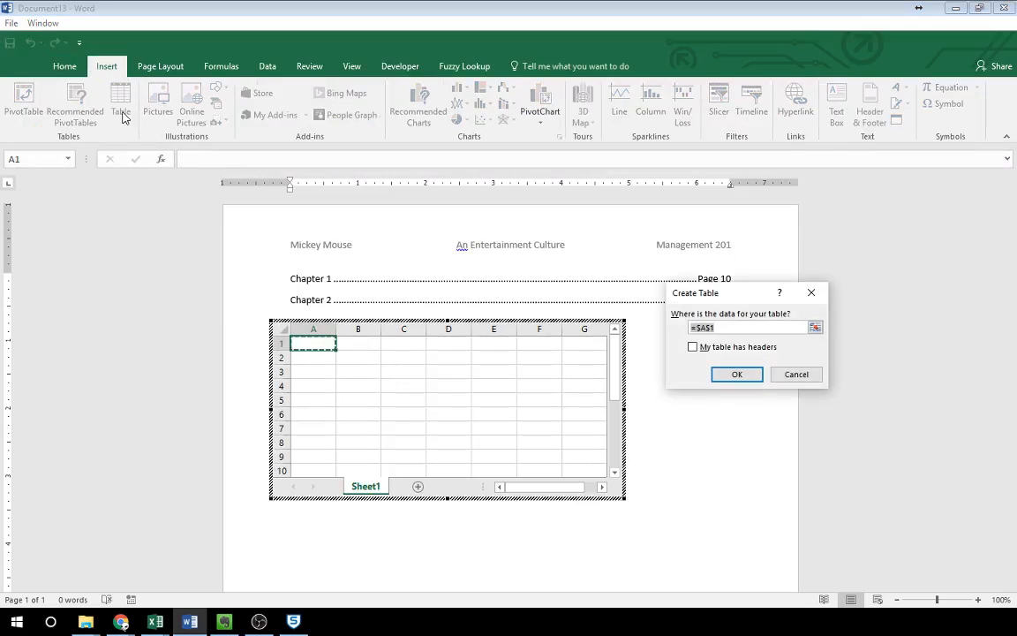
left_click(794, 374)
left_click(65, 66)
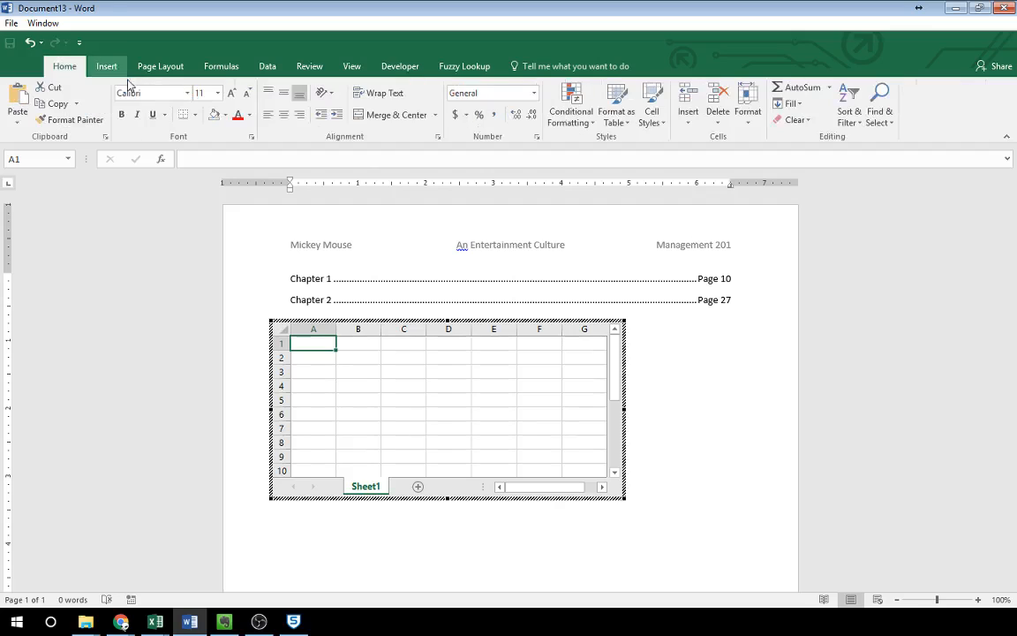
- Leave the embedded spreadsheet's editing mode and delete the spreadsheet from the document
left_click(661, 356)
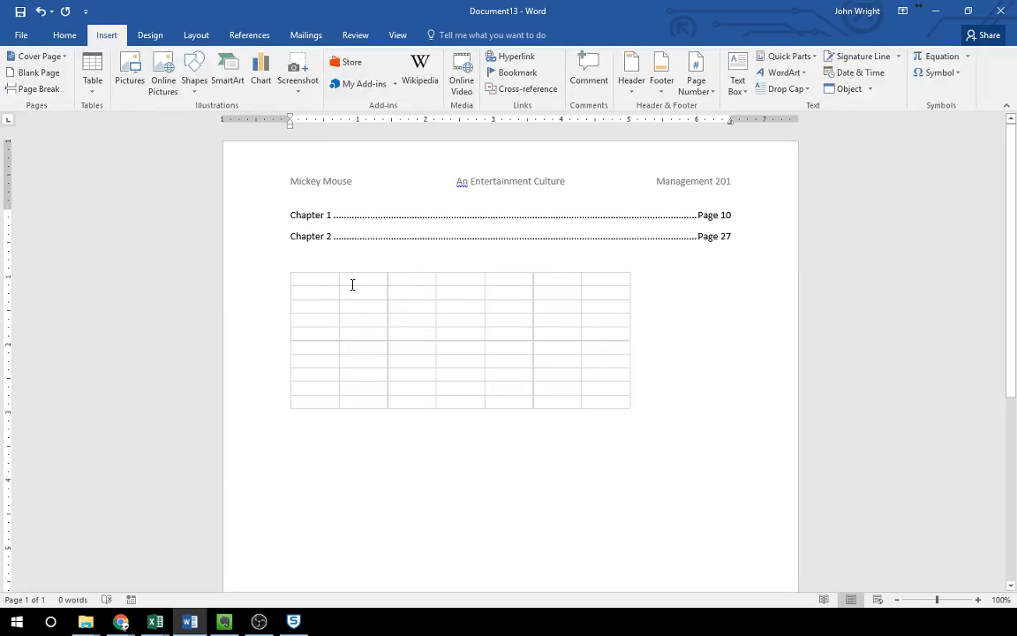
left_click(354, 294)
key("Delete")
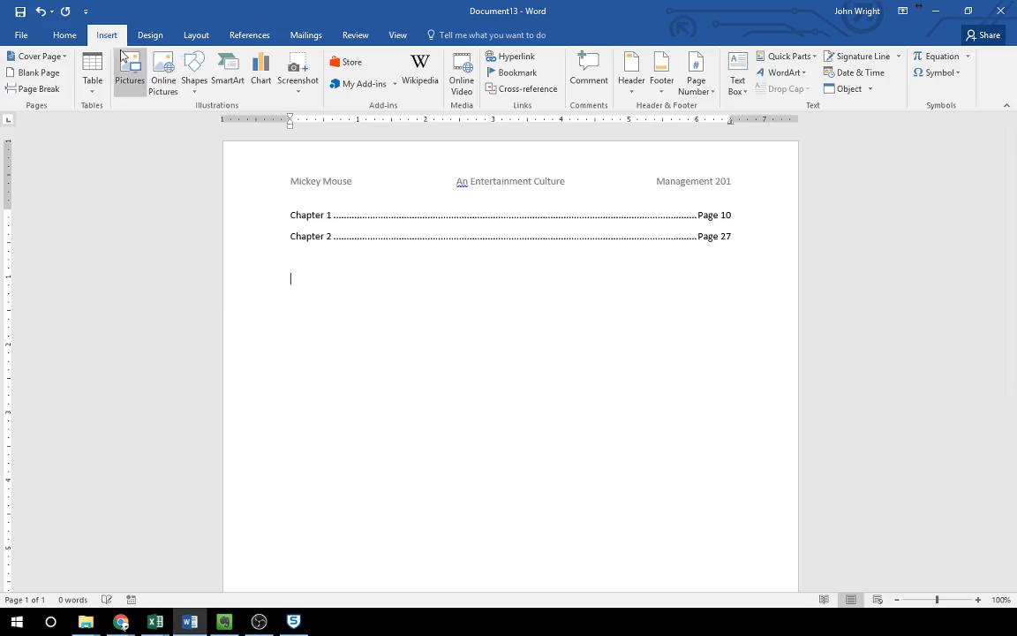
- Insert a new embedded Excel spreadsheet below the Chapter 2 line and enlarge it to show columns A to I and rows 1 to 12
left_click(92, 91)
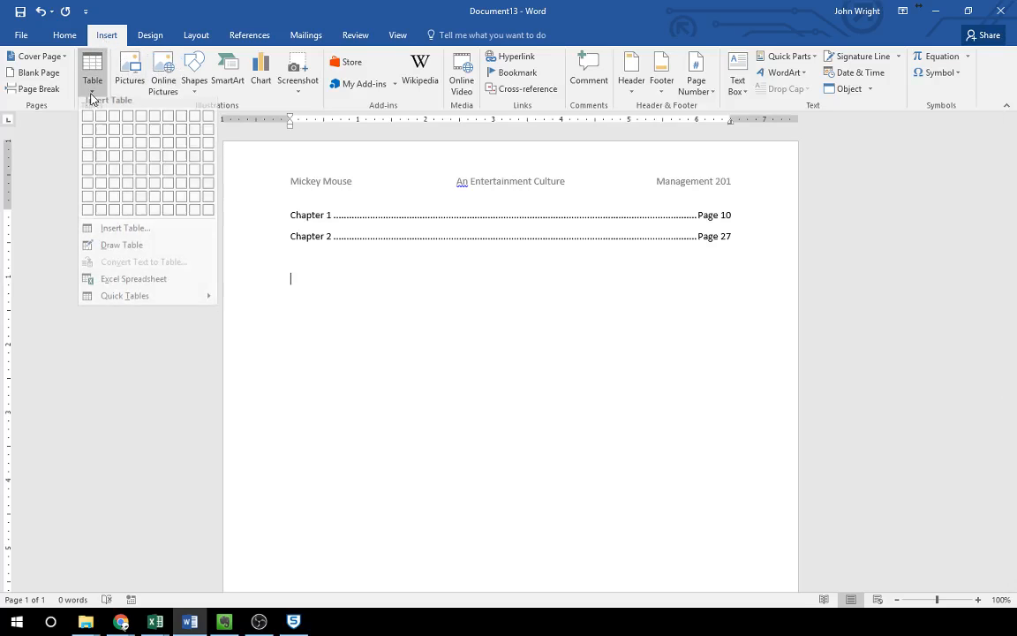
left_click(120, 287)
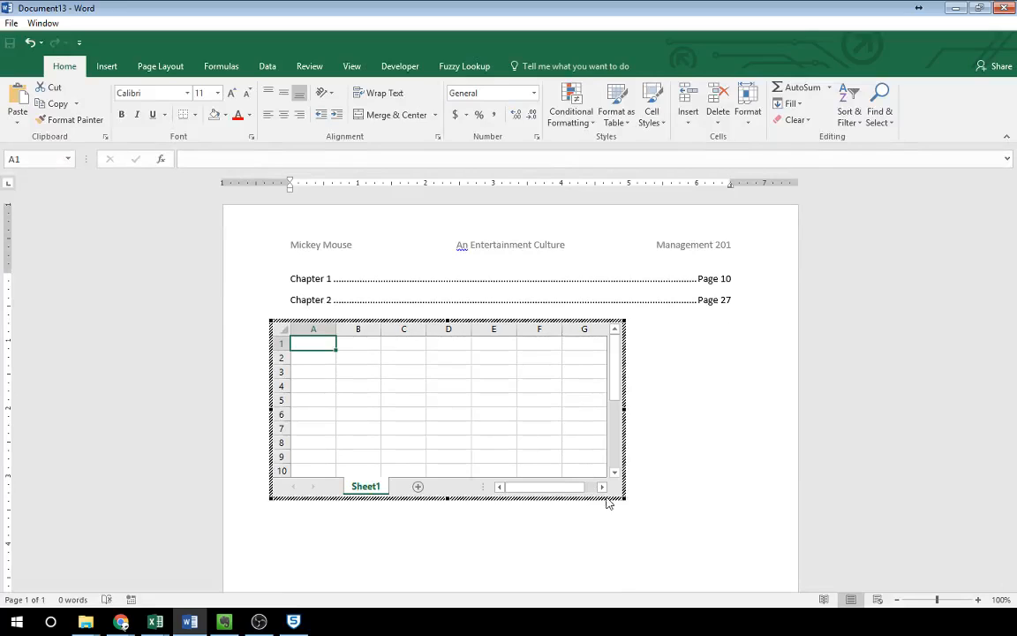
left_click_drag(624, 497, 579, 432)
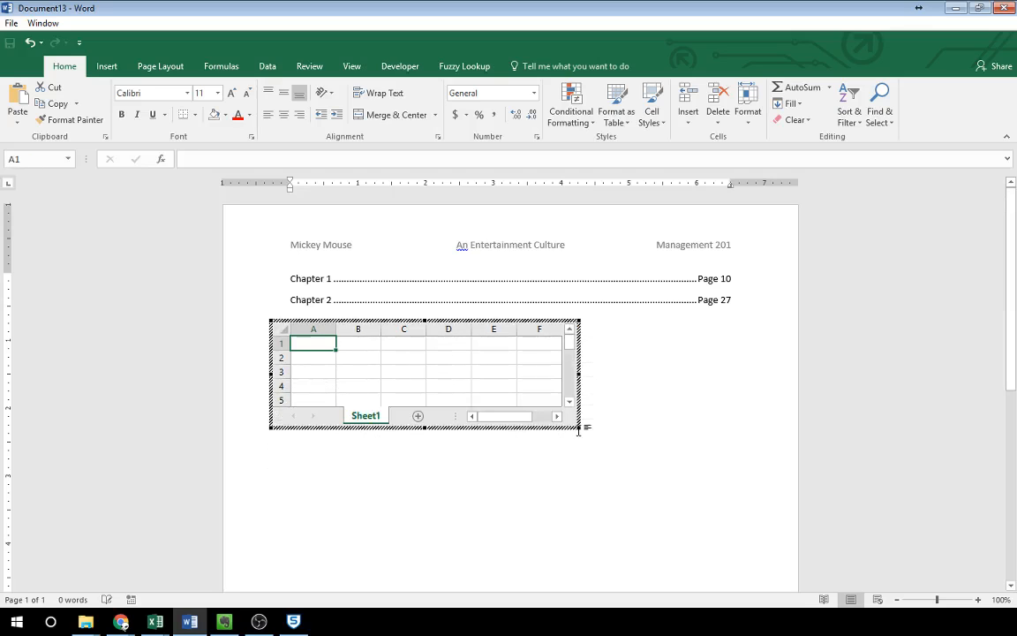
left_click_drag(681, 513, 713, 525)
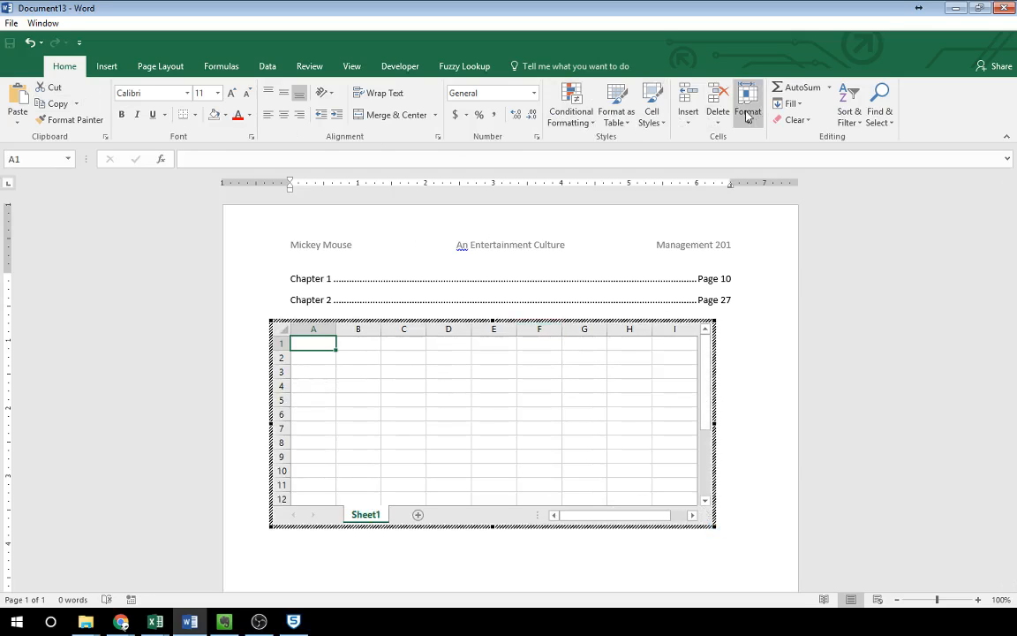
- Leave the embedded spreadsheet, reopen it for editing, and shrink its visible area to columns A to B and rows 1 to 4
left_click(616, 104)
left_click(372, 235)
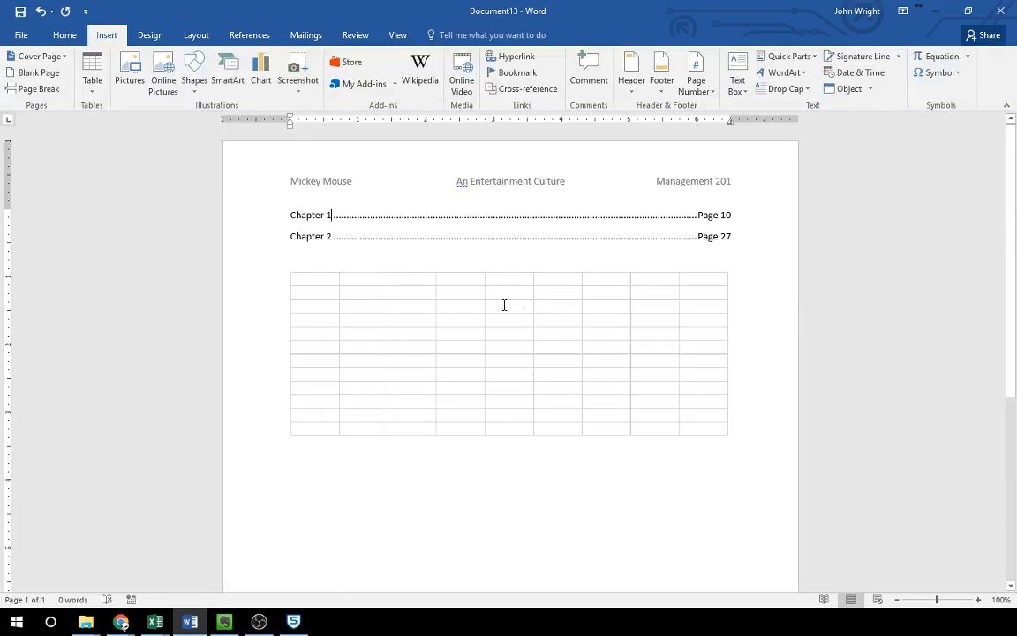
left_click(644, 365)
double_click(631, 371)
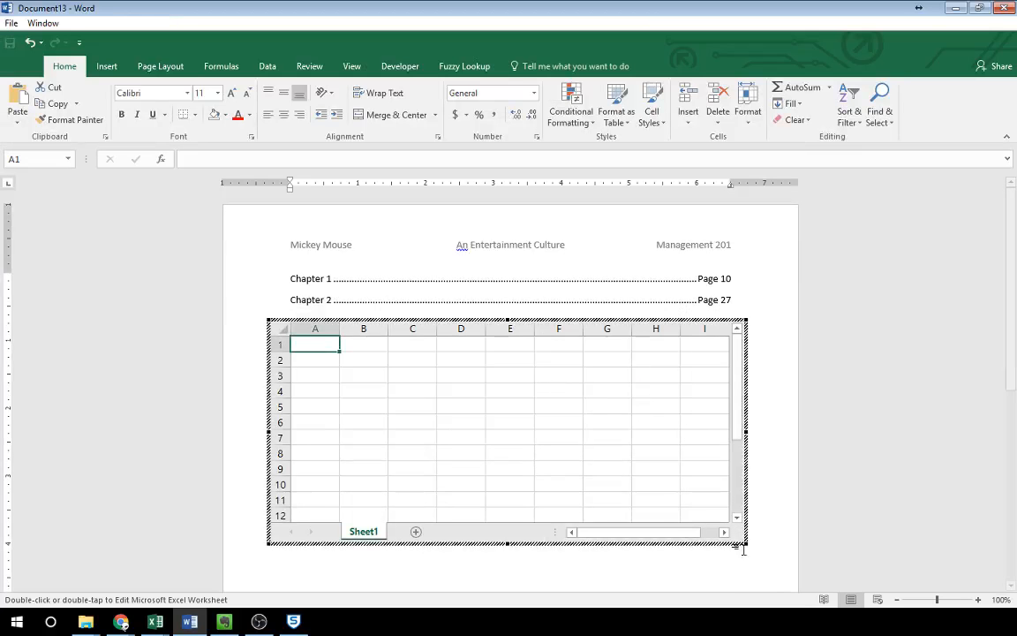
left_click_drag(742, 549, 399, 414)
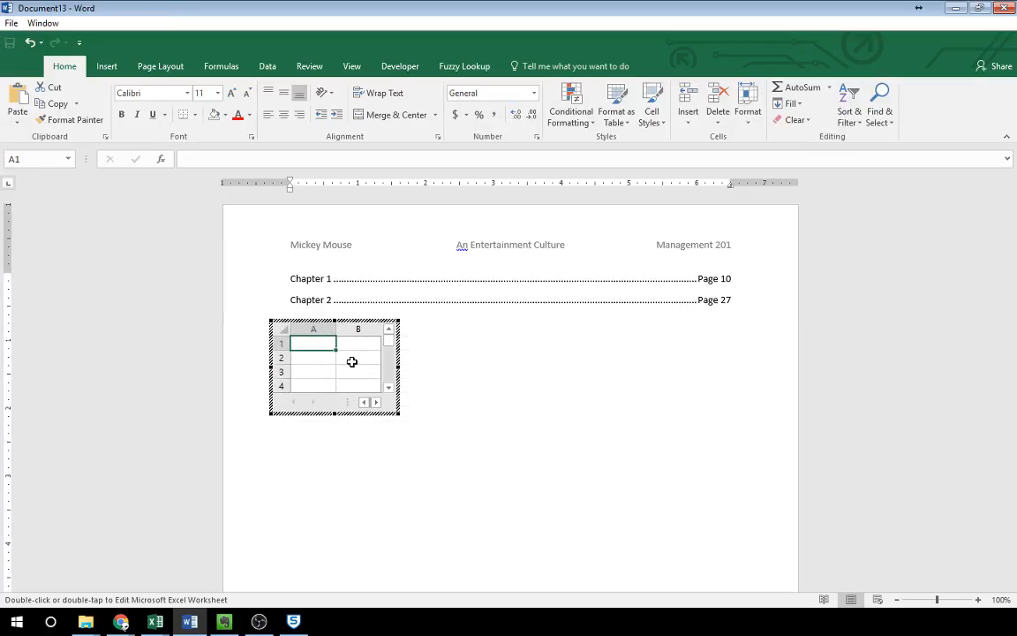
- Enter "Test 1" in A1 and "Test 2" in B2 of the spreadsheet, and scale the embedded object to about 5.3 inches wide
type("Test 1")
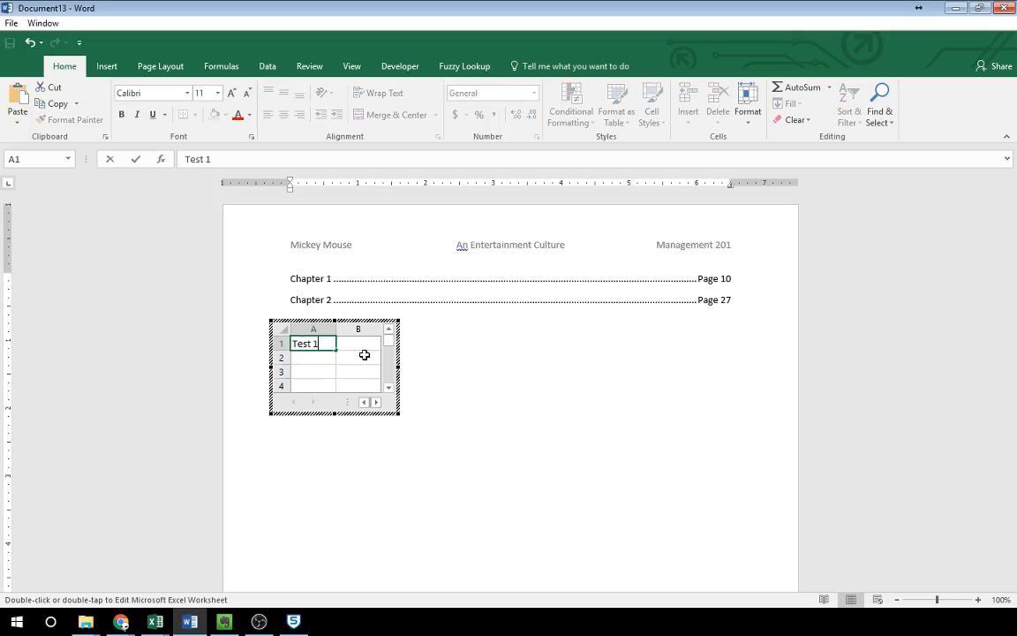
left_click(365, 355)
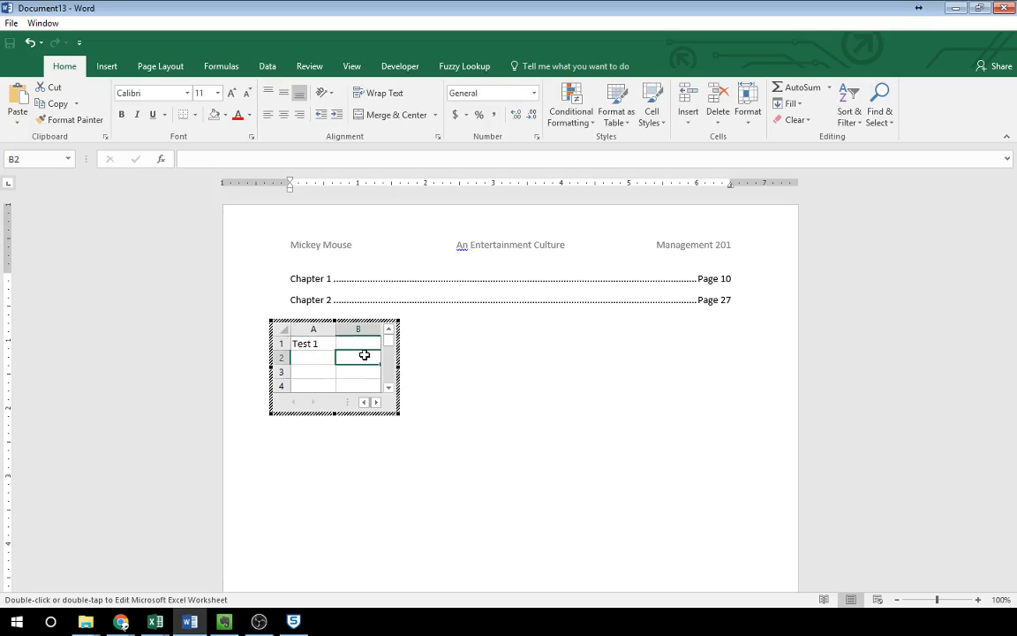
type("Test")
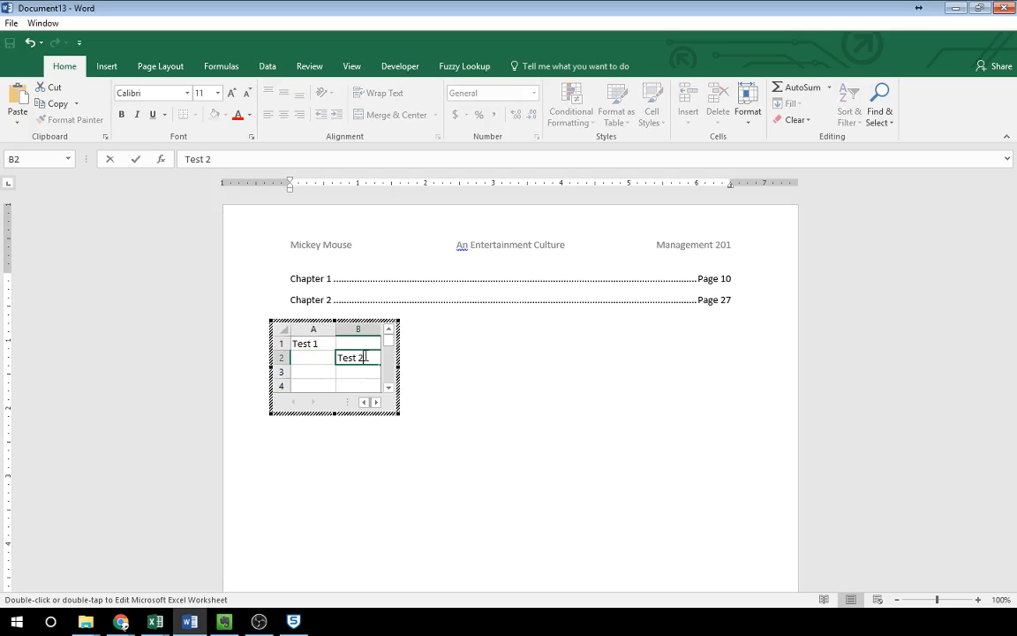
type(" 2")
left_click(470, 367)
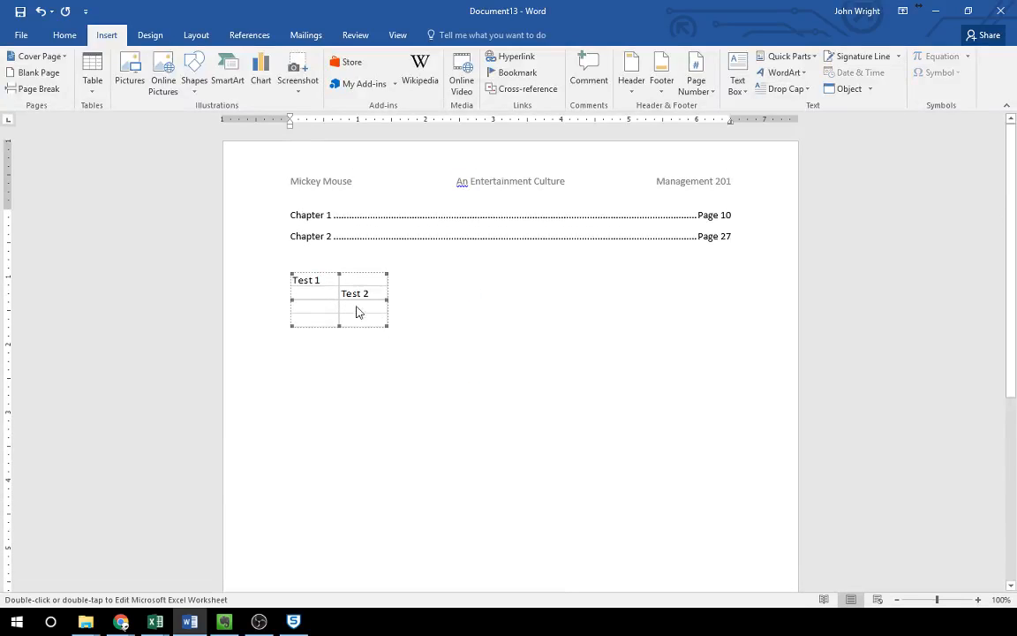
left_click_drag(386, 326, 652, 475)
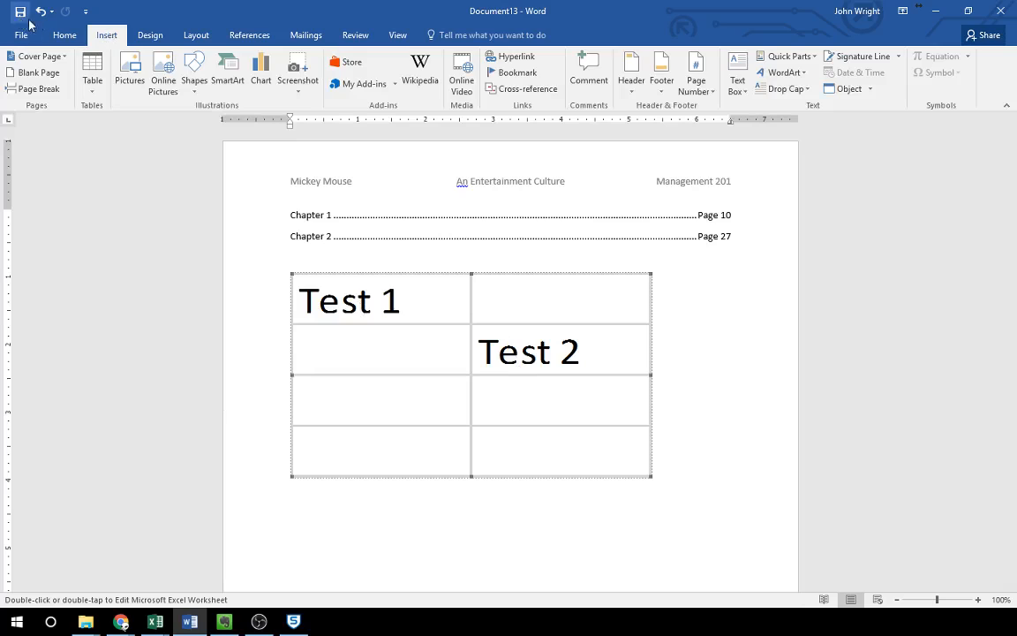
left_click(697, 468)
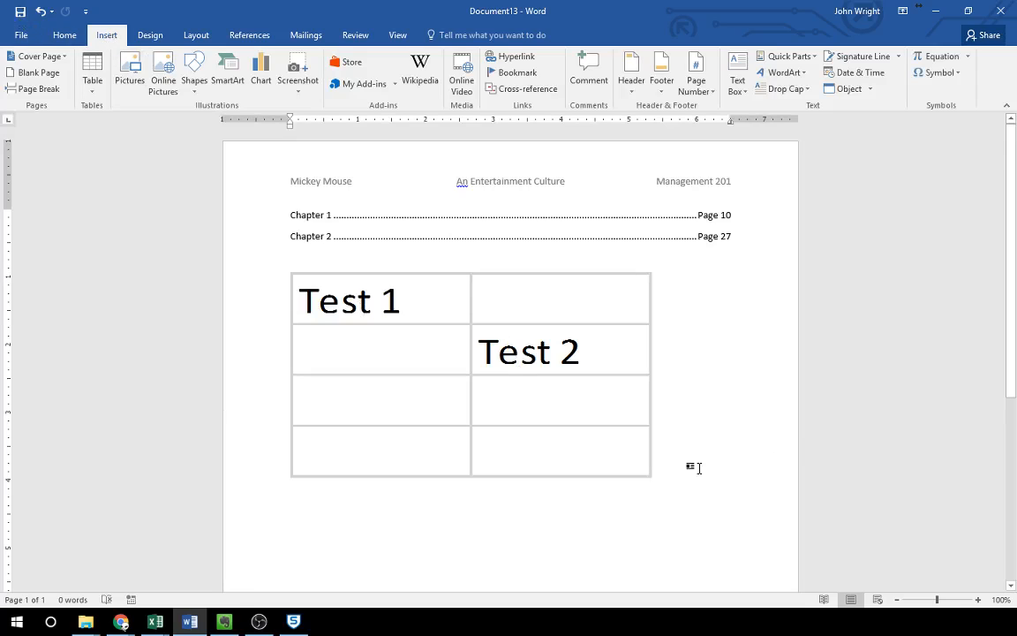
- Delete the whole body content, including the chapter lines and the embedded spreadsheet, keeping only the header
key("Return")
left_click_drag(581, 533, 272, 196)
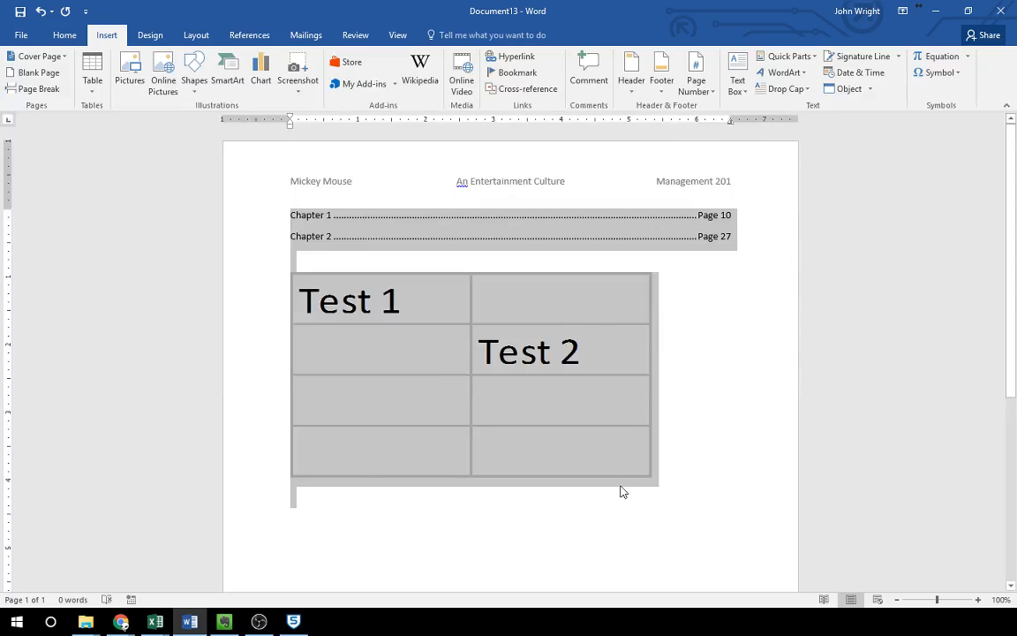
key("Delete")
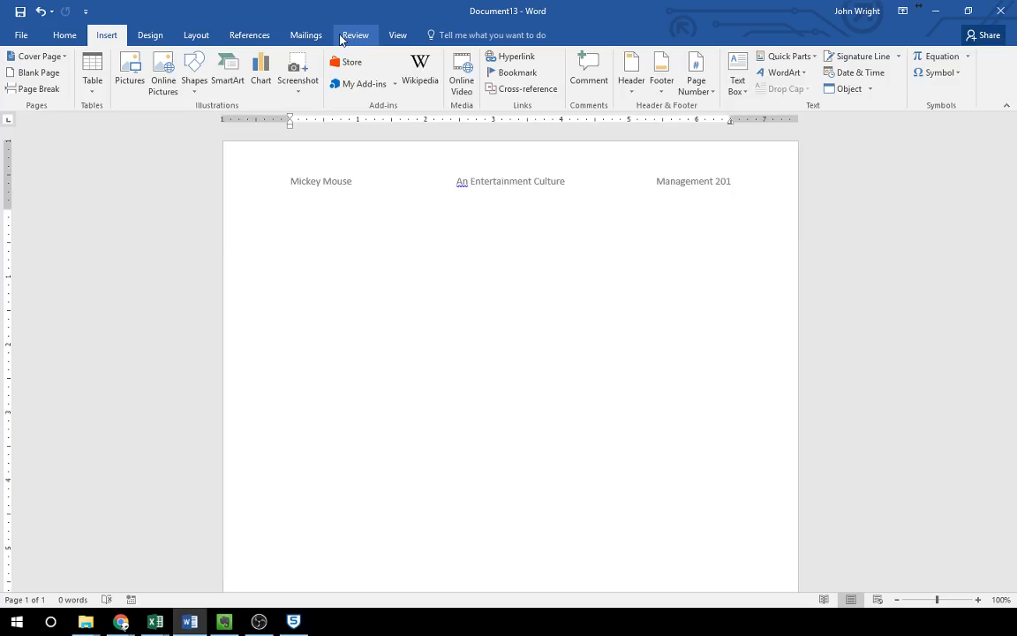
- Open the detailed column settings for the page and set the number of columns to 3
left_click(196, 36)
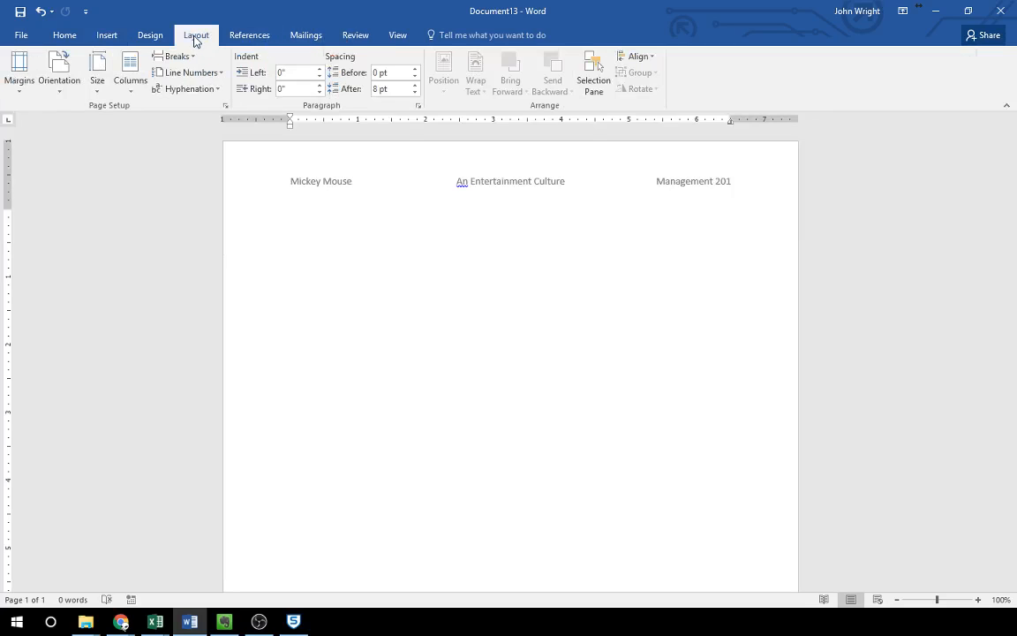
left_click(131, 80)
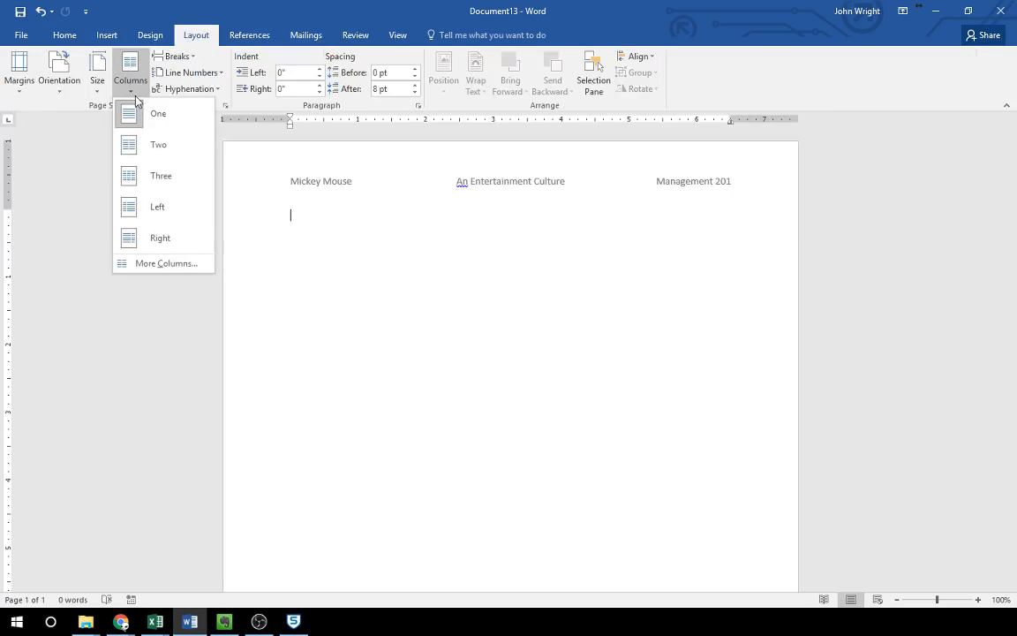
left_click(153, 264)
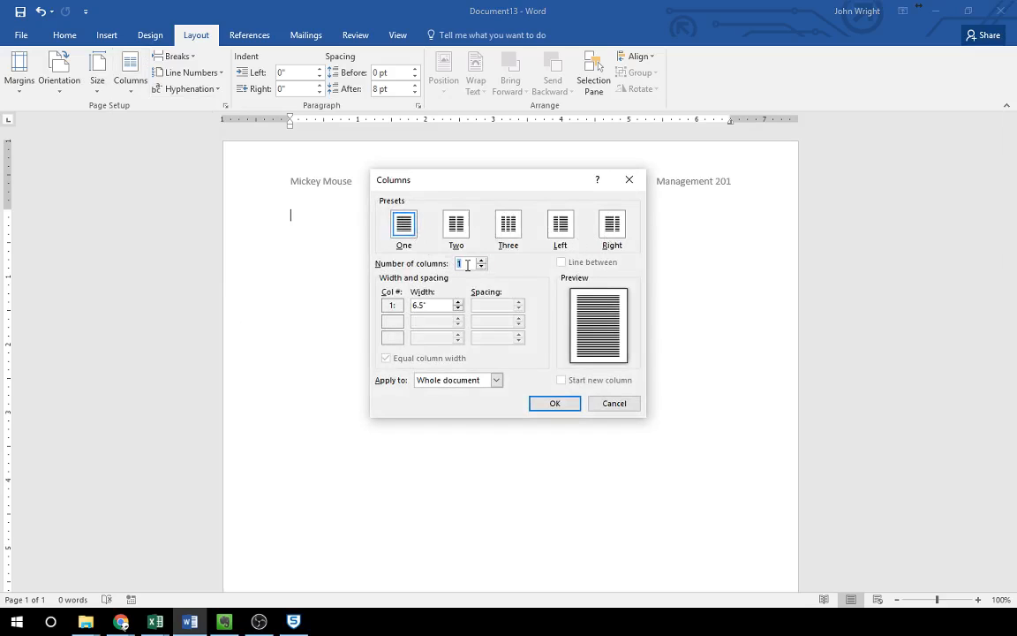
left_click_drag(467, 264, 451, 266)
type("3")
left_click(441, 304)
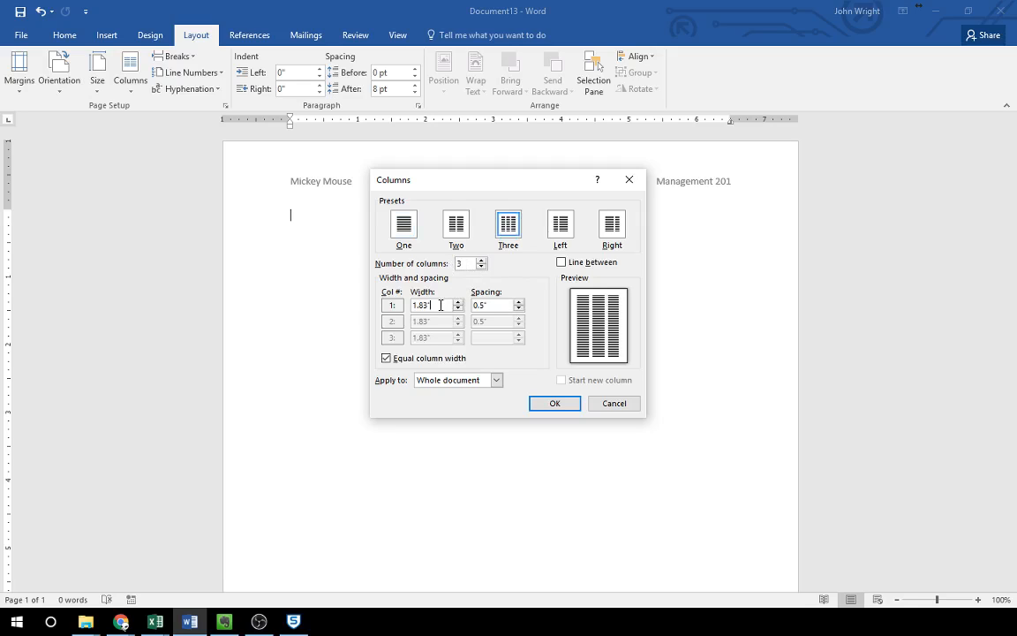
- Turn off equal column width, set column 1 to 2" and column 2 to 3" wide, and apply the column layout
left_click(386, 360)
left_click(442, 321)
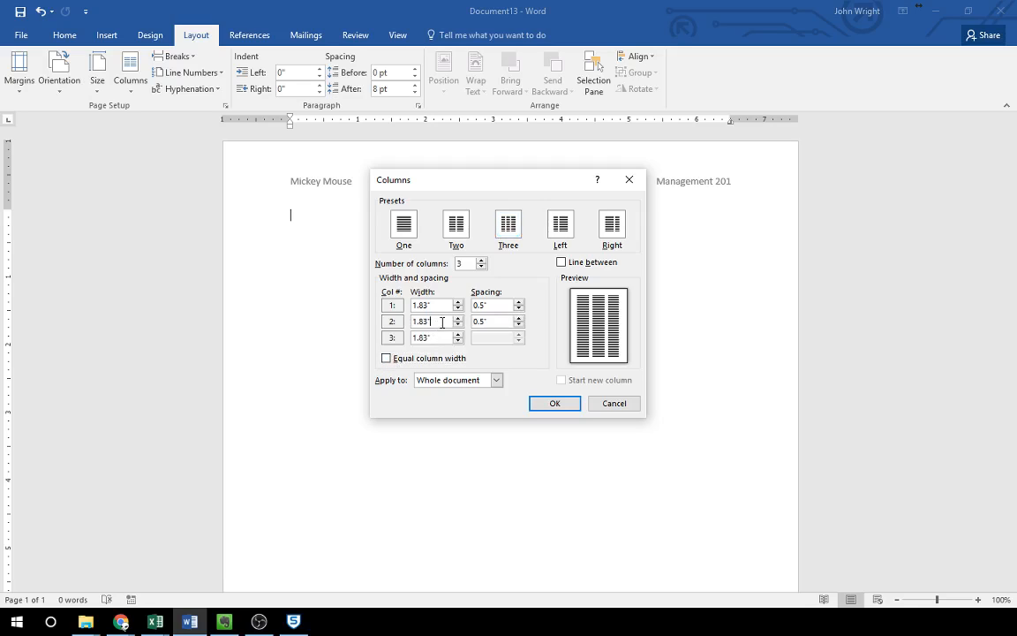
double_click(439, 305)
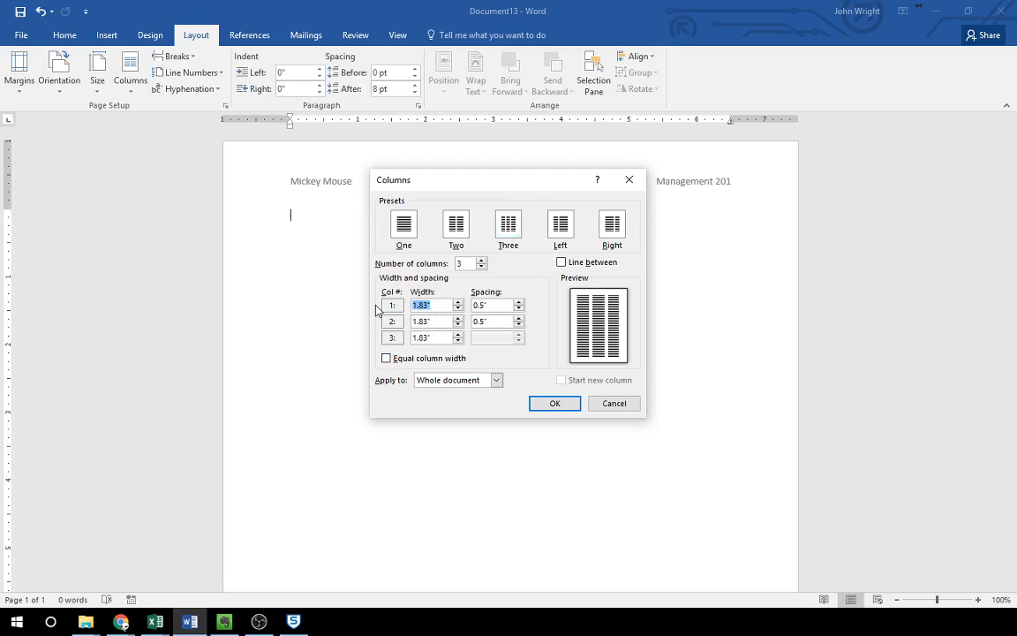
type("2")
left_click(494, 307)
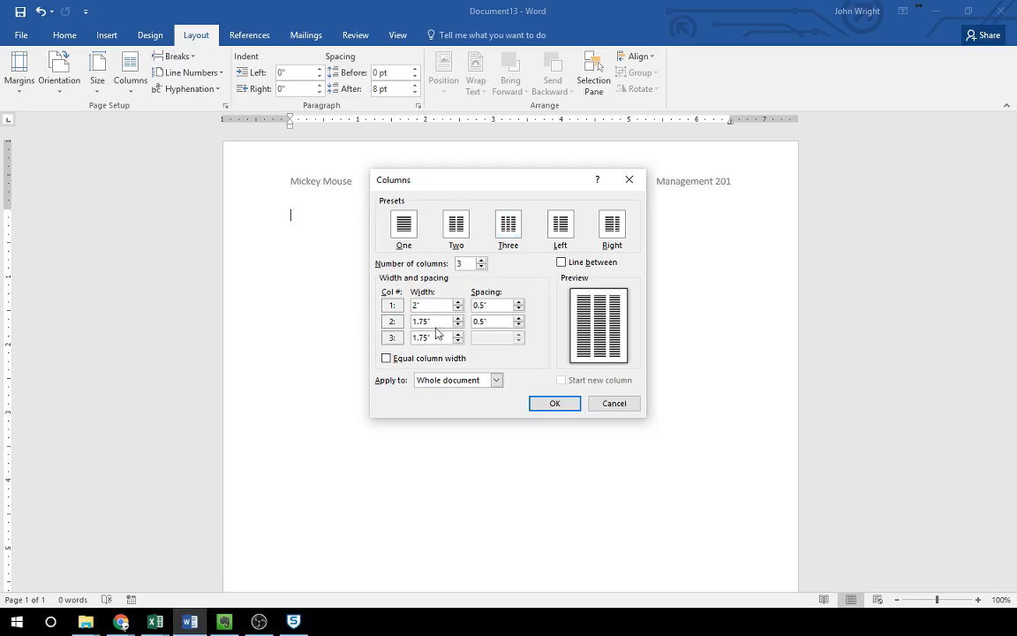
key("Tab")
type("3")
left_click(492, 321)
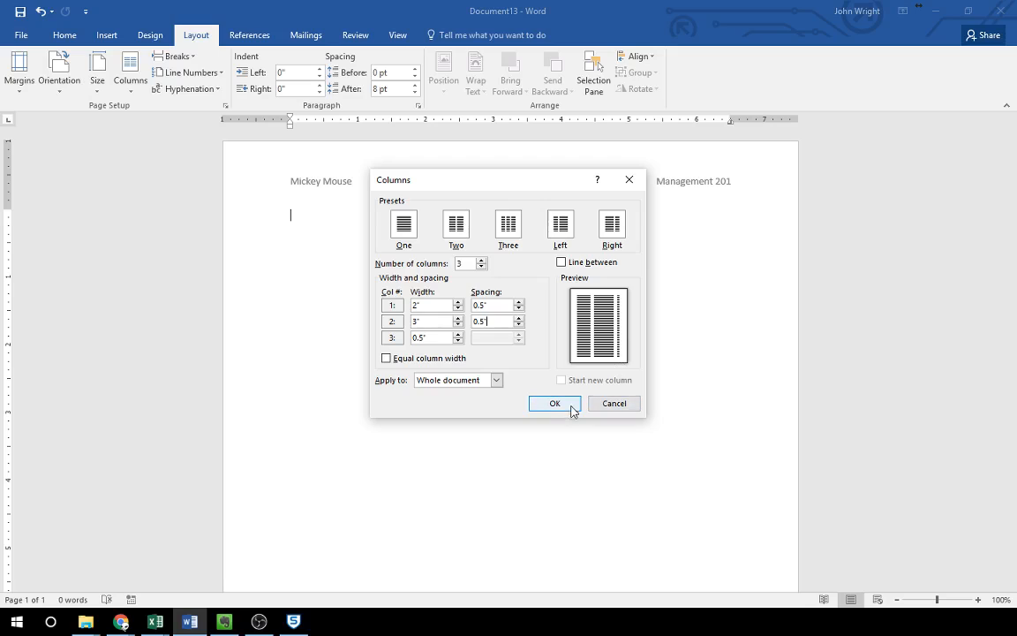
left_click(496, 381)
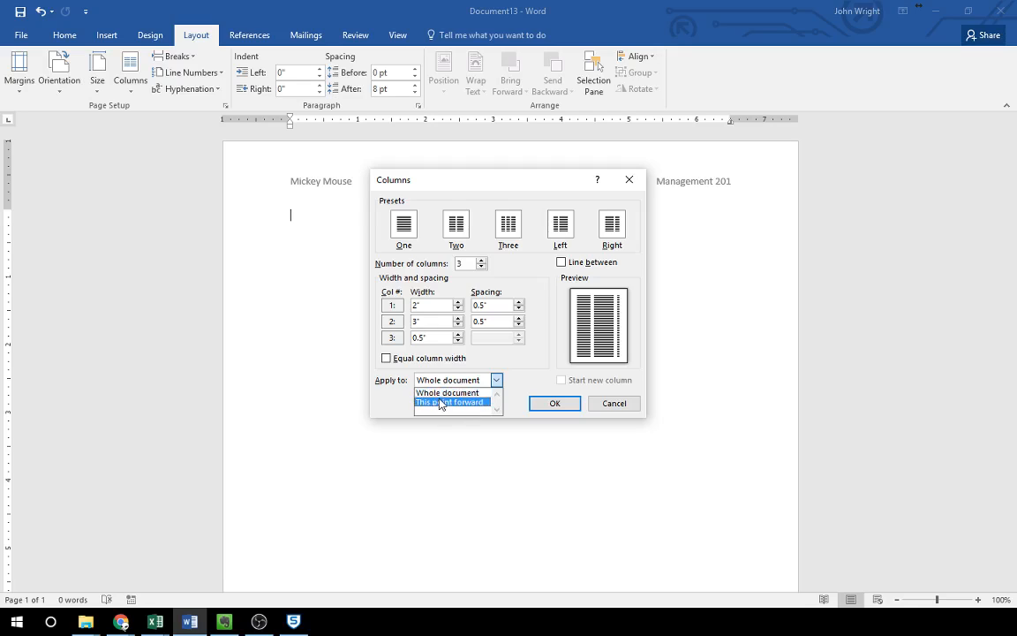
left_click(556, 406)
left_click(556, 406)
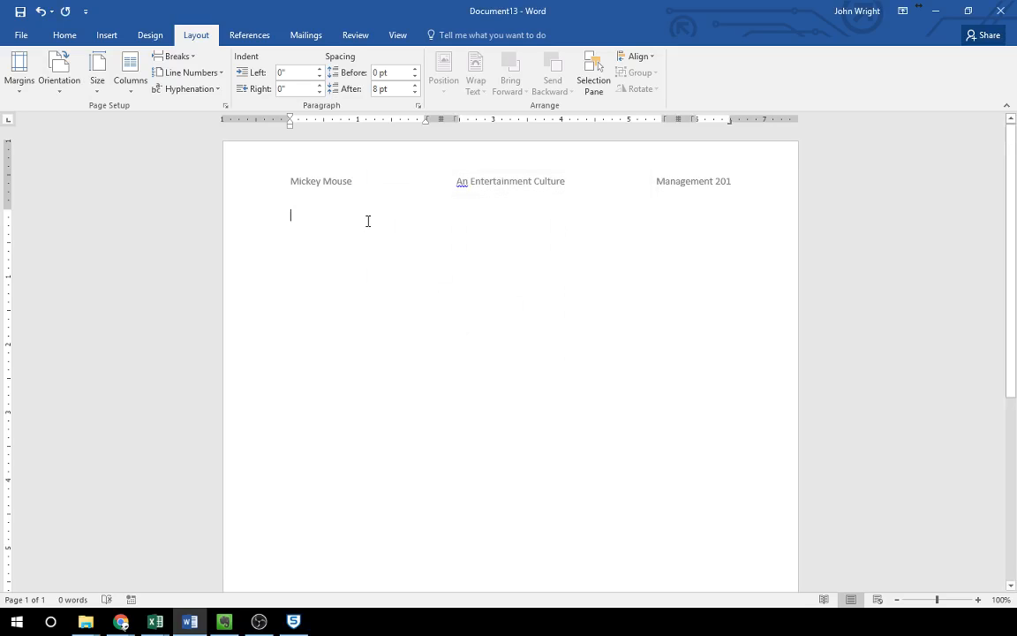
- Type "One Two Three Four Five Six Seven Eight" as sample text in the first column
type("One Two T")
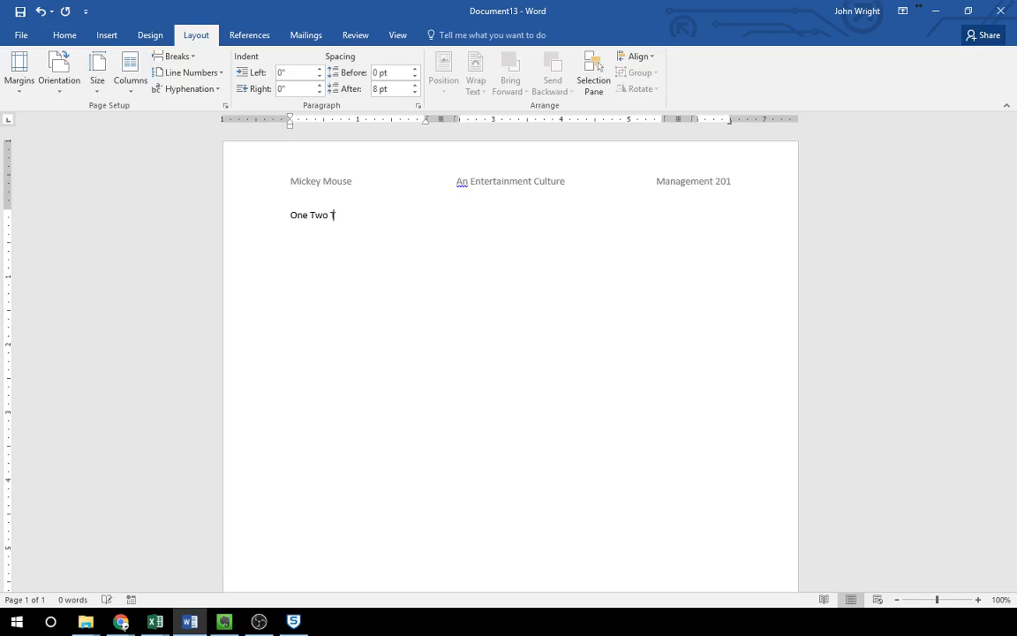
type("hree Four Five Six")
key("Return")
type("Seven E")
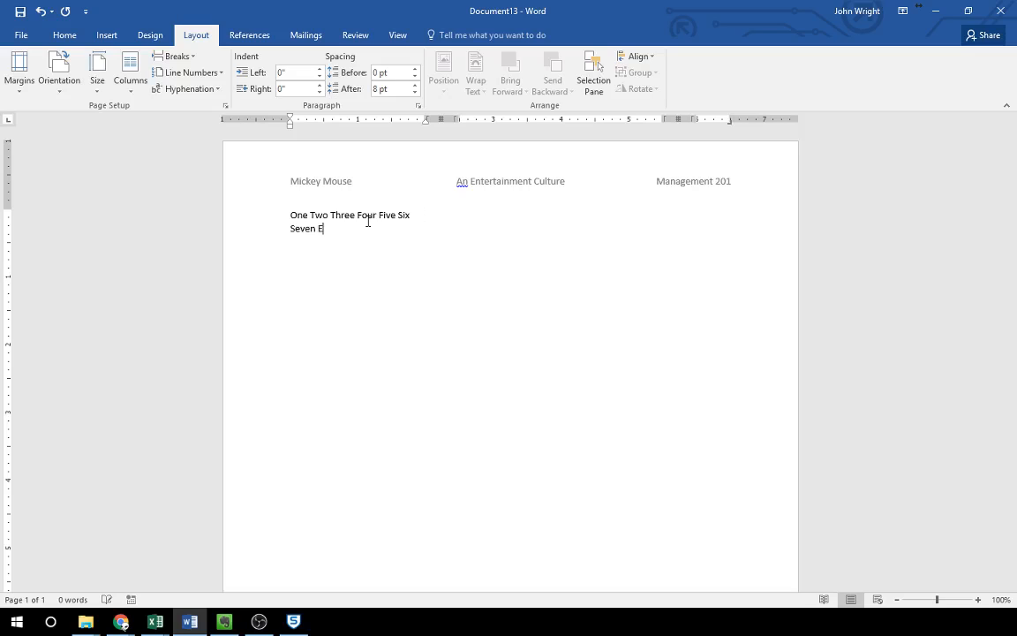
type("ight")
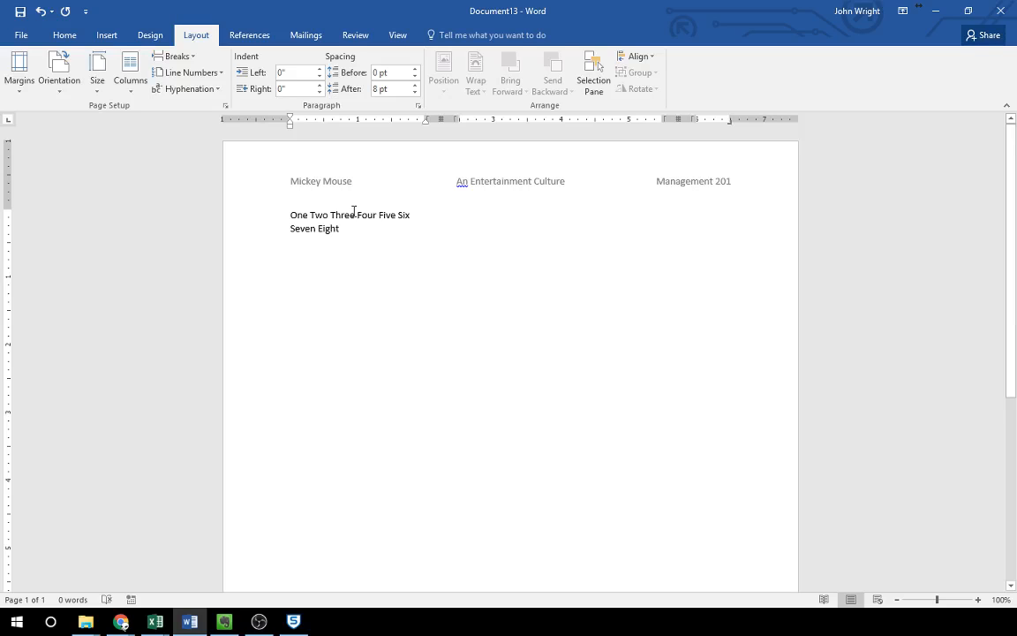
- Look over the first column down to the page end and try to place the cursor in the empty second column
scroll(354, 555, "down", 6)
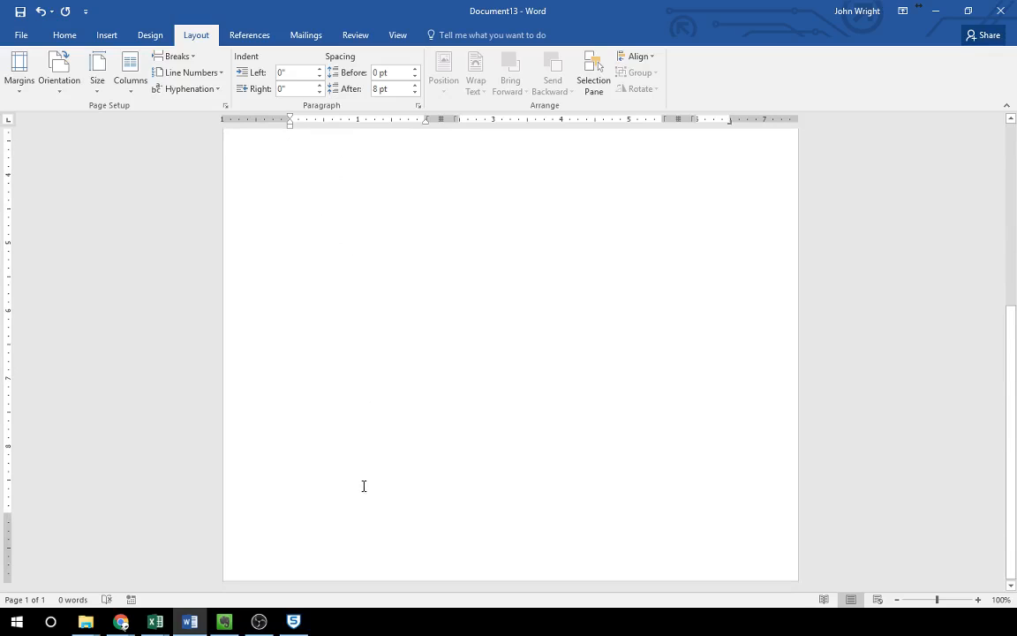
scroll(476, 404, "up", 1)
scroll(533, 432, "up", 6)
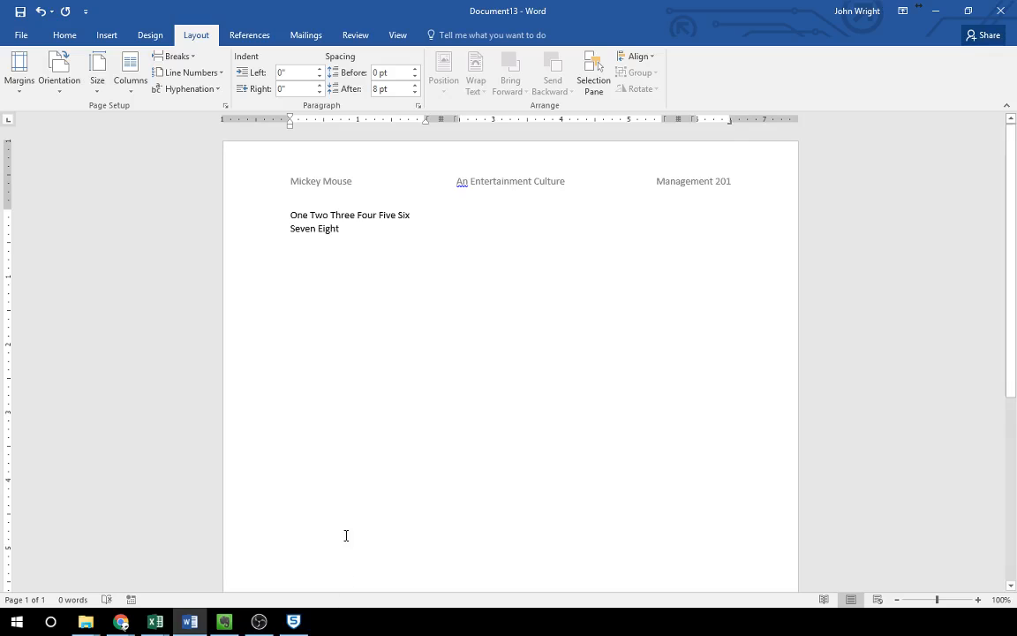
triple_click(536, 219)
left_click(500, 229)
scroll(341, 319, "down", 5)
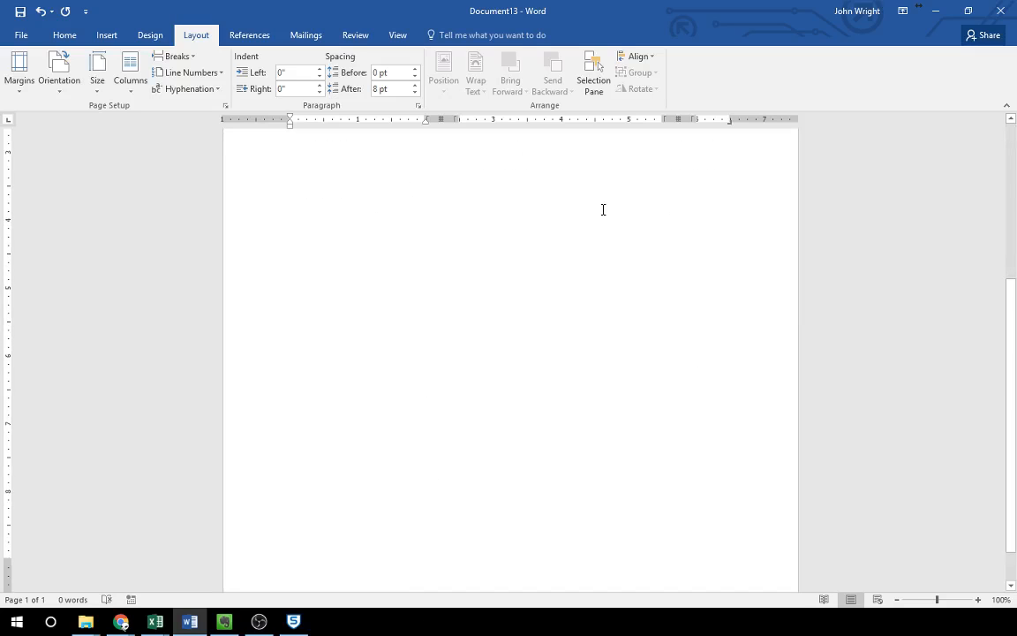
scroll(349, 336, "up", 5)
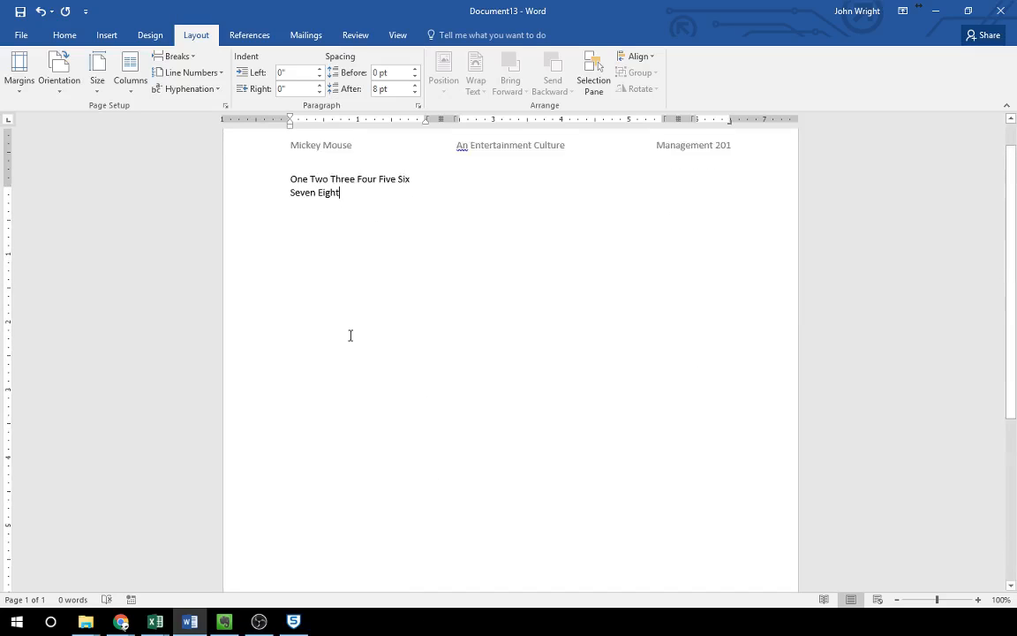